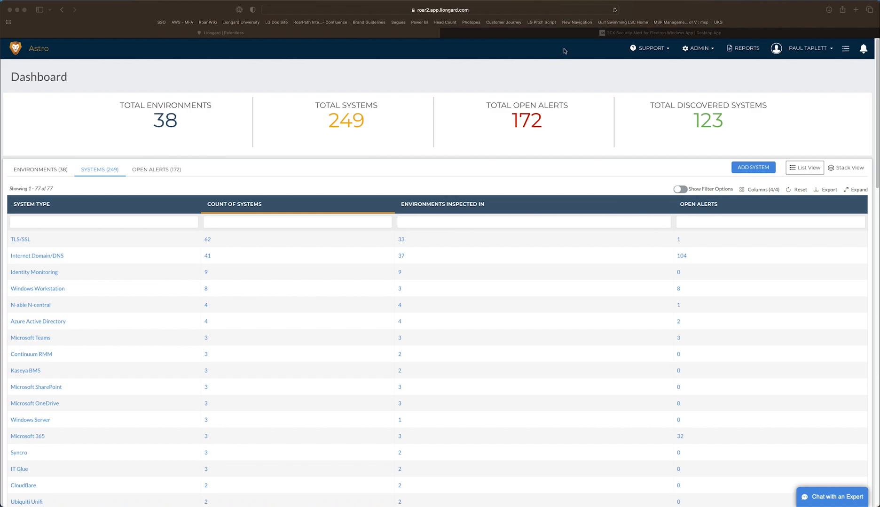
Read the 3CX DesktopApp Security Alert article and return to the Liongard dashboard.
left_click(586, 34)
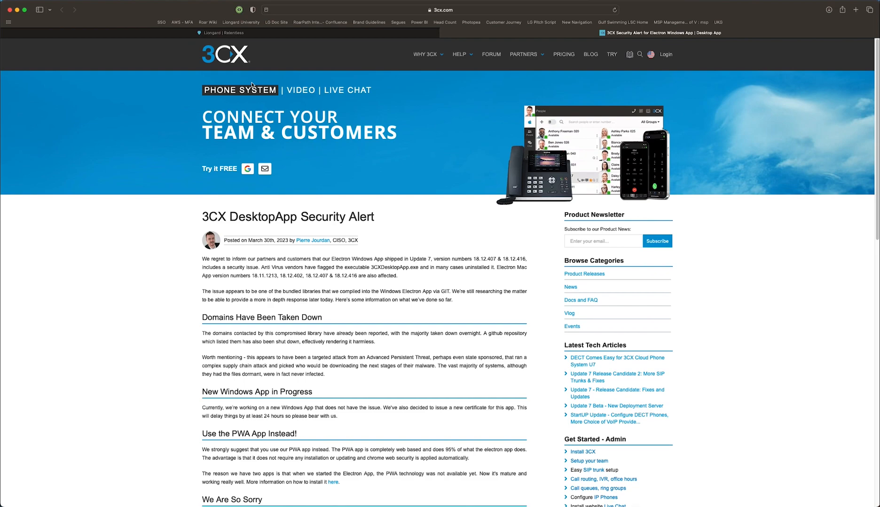
left_click(276, 32)
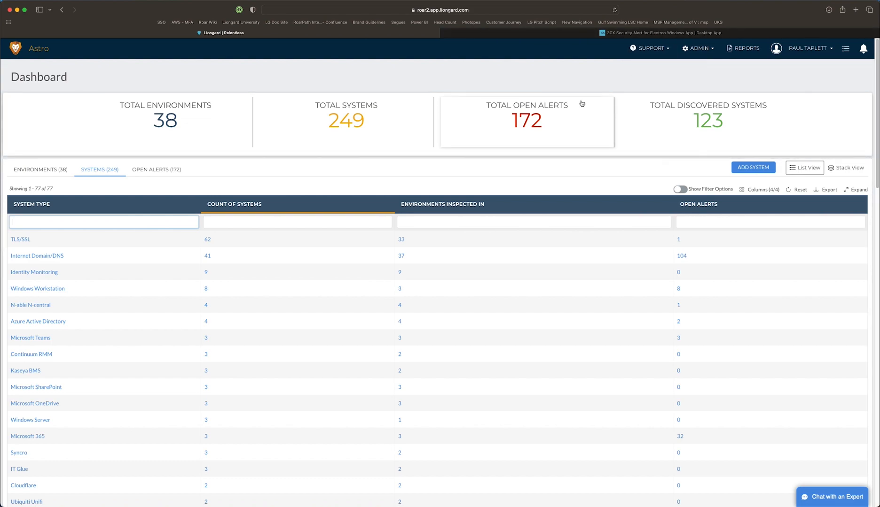
Open the "Windows Workstation: 3CX Version Detection" entry in the Liongard Library and copy its query.
left_click(659, 56)
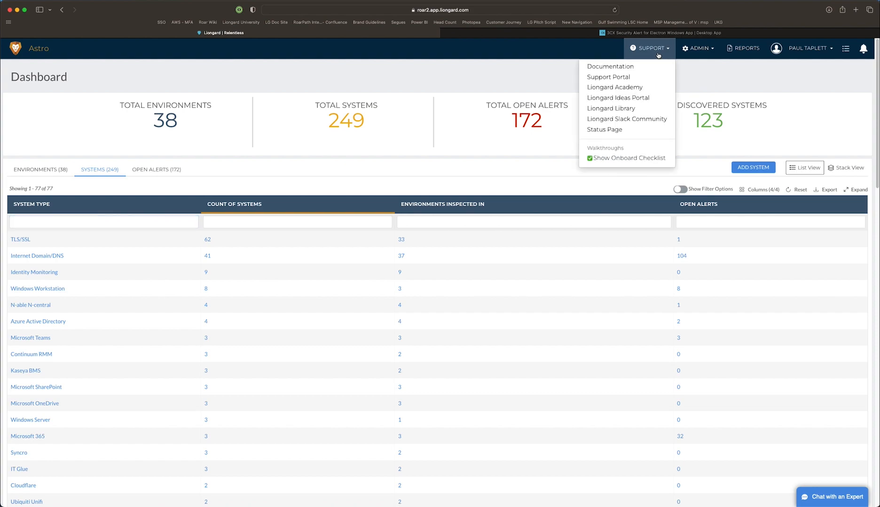
left_click(611, 109)
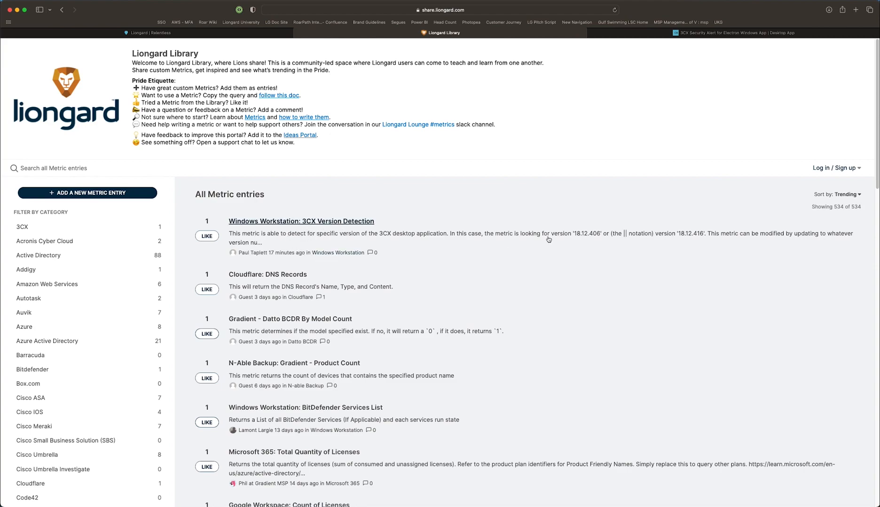
left_click(336, 224)
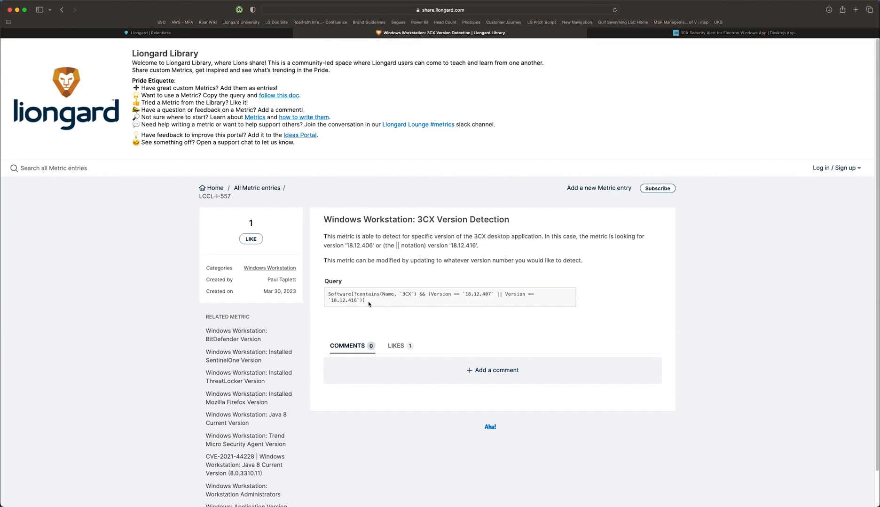
left_click_drag(368, 300, 325, 295)
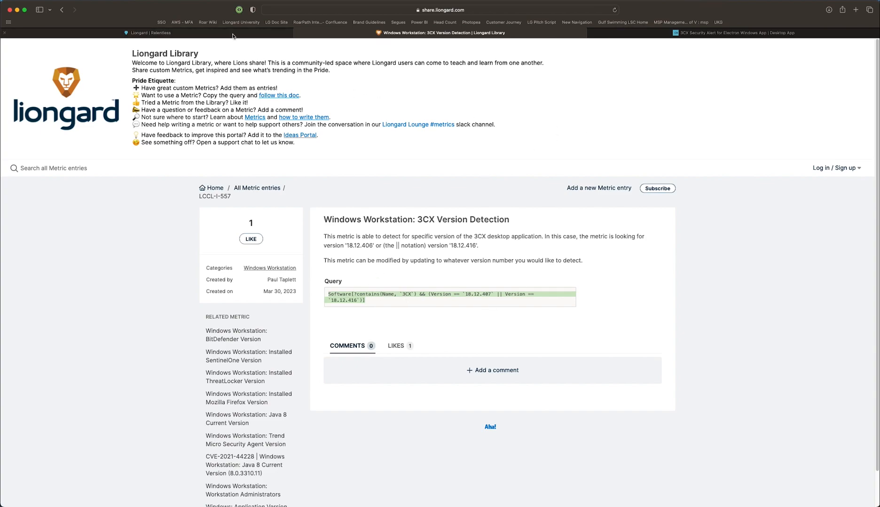
Return to Liongard, open the admin Metrics list and examine the query of the existing "Windows Workstation: 3CX Version Detection" metric.
left_click(212, 34)
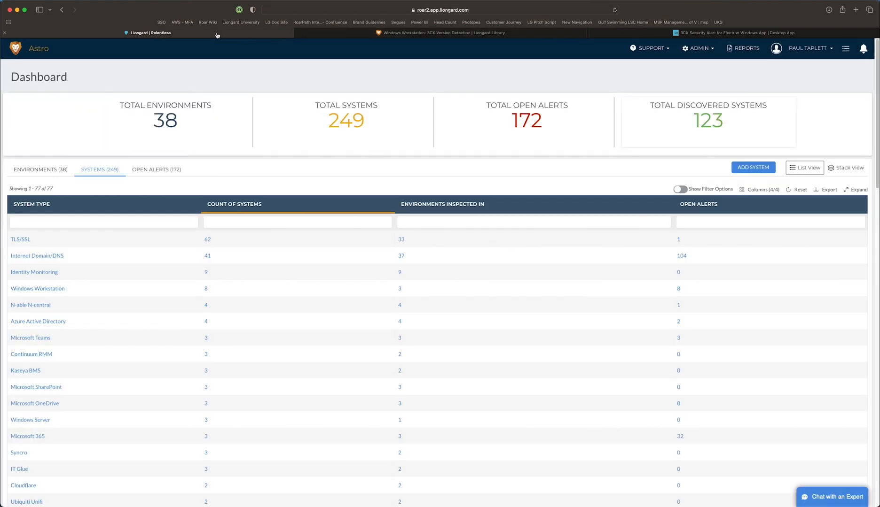
left_click(701, 52)
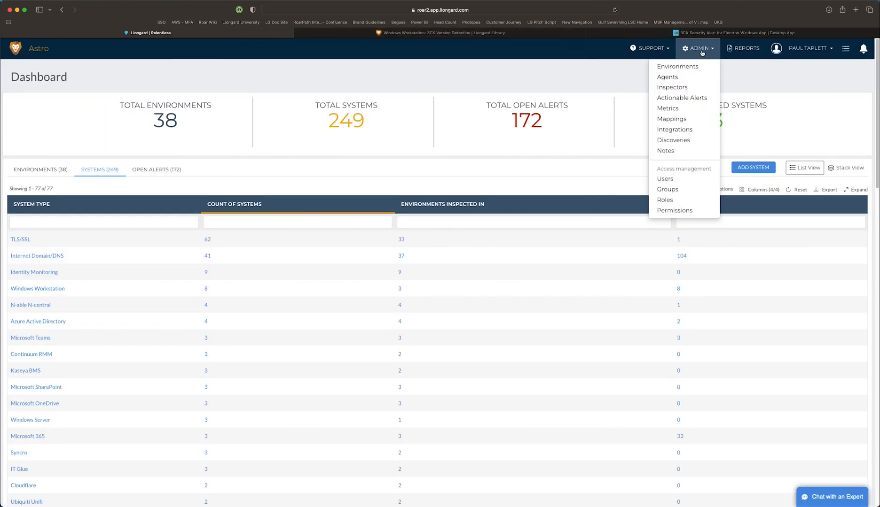
left_click(681, 109)
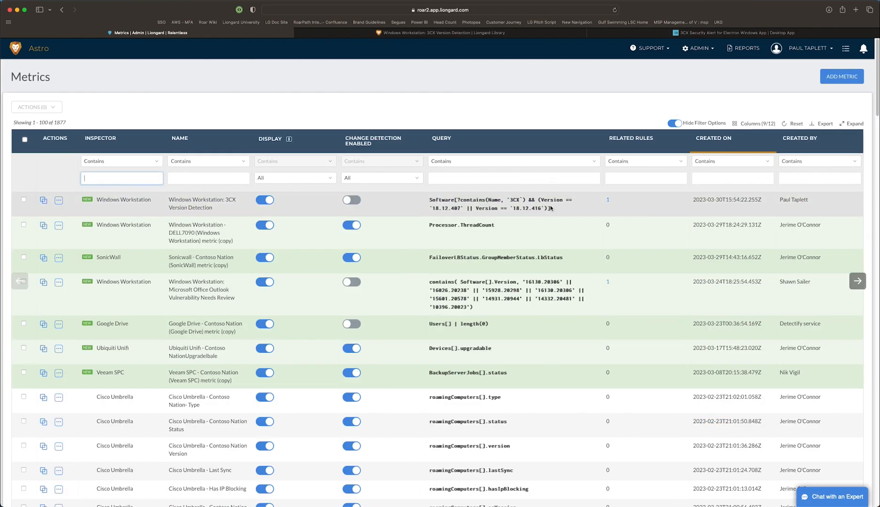
left_click_drag(550, 208, 428, 199)
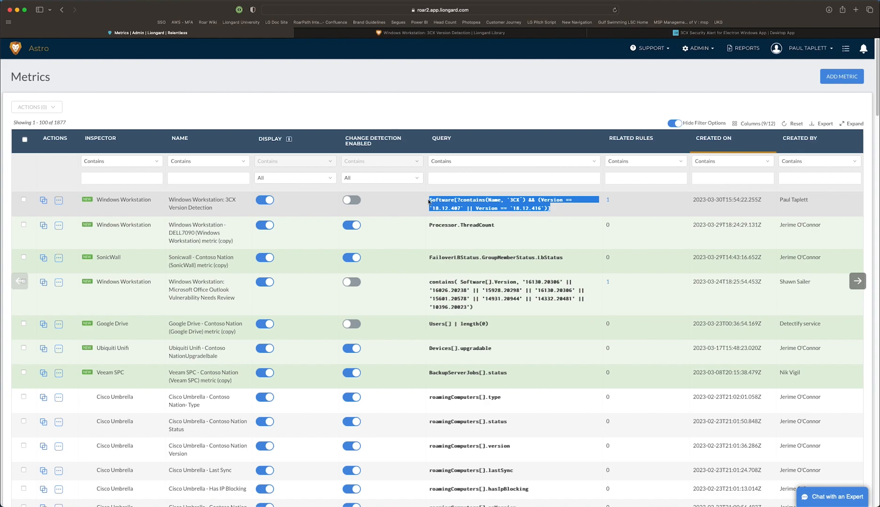
Start a new metric using the Windows Workstation inspector.
left_click(844, 79)
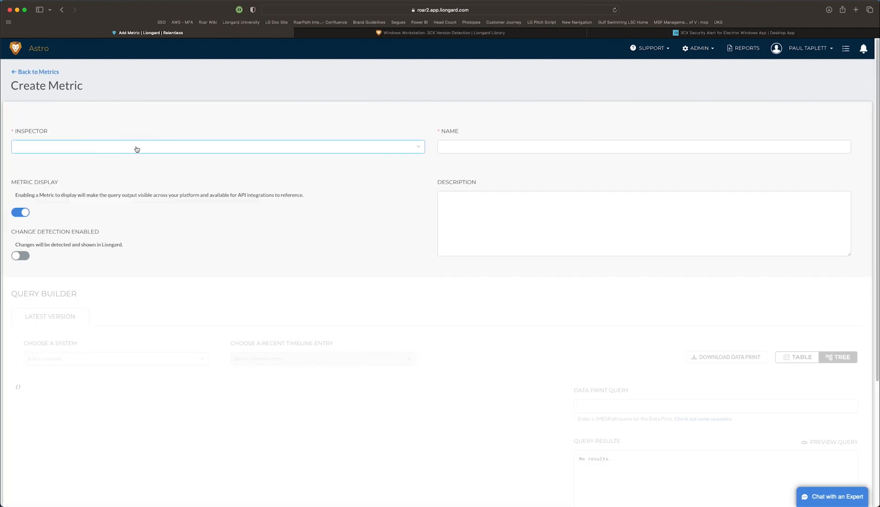
left_click(136, 147)
type("work")
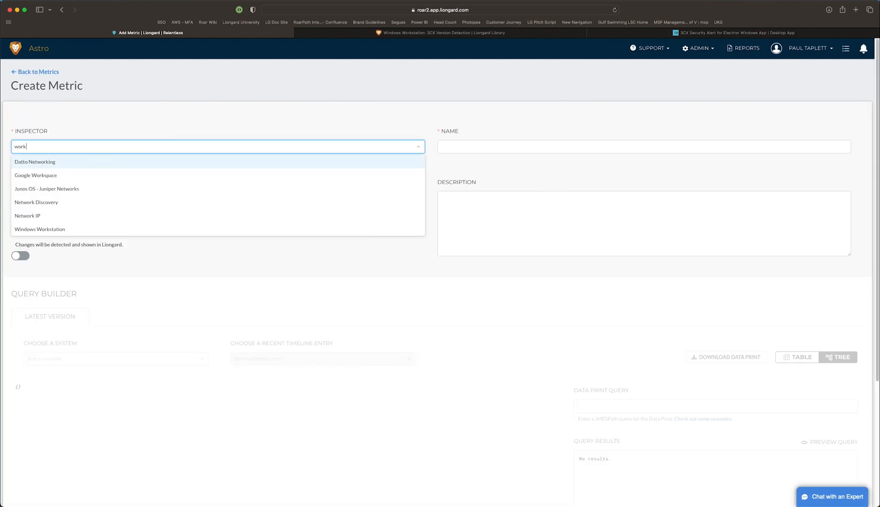
type("sta")
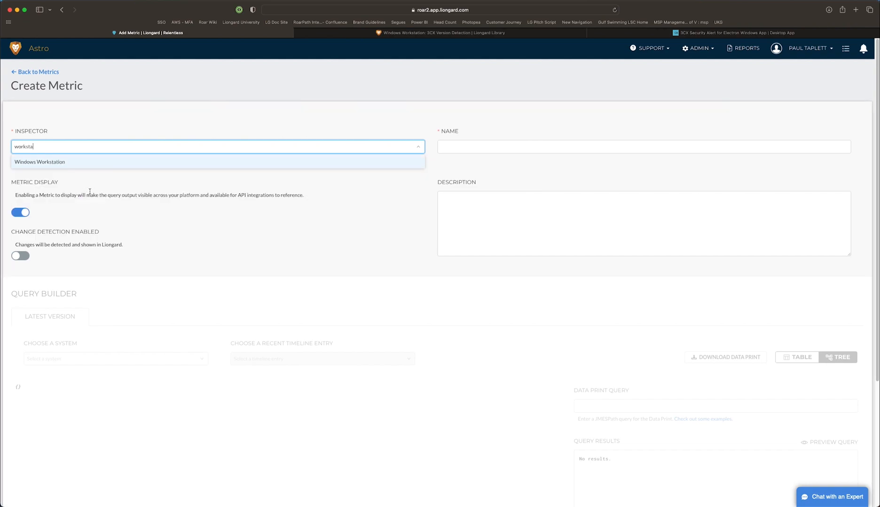
left_click(101, 163)
Name the new metric "Windows Workstation: 3CX Version Detection".
left_click(523, 148)
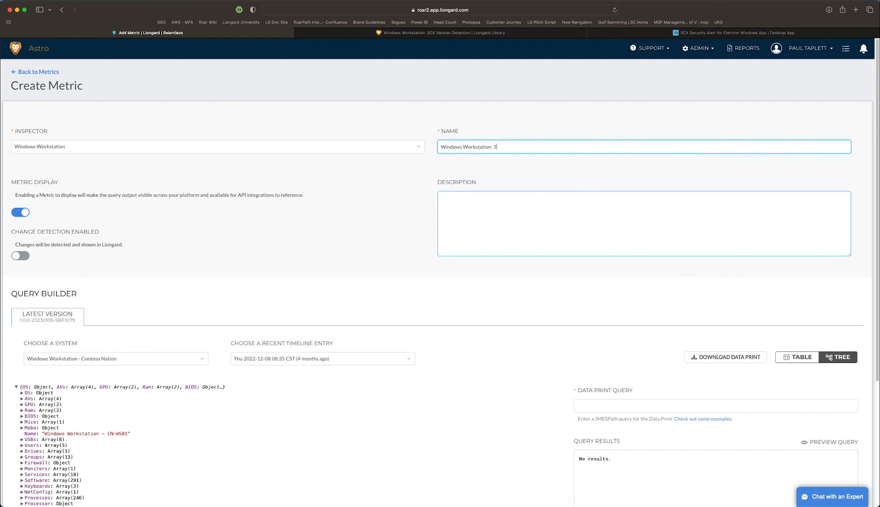
type("3CX Verstion")
key("BackSpace")
key("BackSpace")
key("BackSpace")
key("BackSpace")
key("BackSpace")
key("BackSpace")
type("sion Detection")
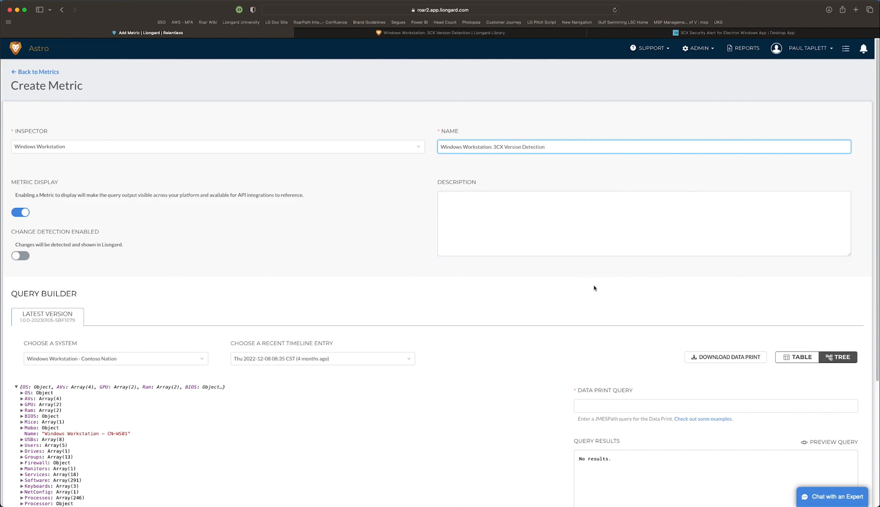
Set the metric's data print query to Software[?contains(Name, `3CX`) && (Version == `18.12.407` || Version == `18.12.416`)].
left_click(609, 401)
type("Software[?contains(Name, '3CX') && (Version == '18.12.407' || Version == '18.12.416')]")
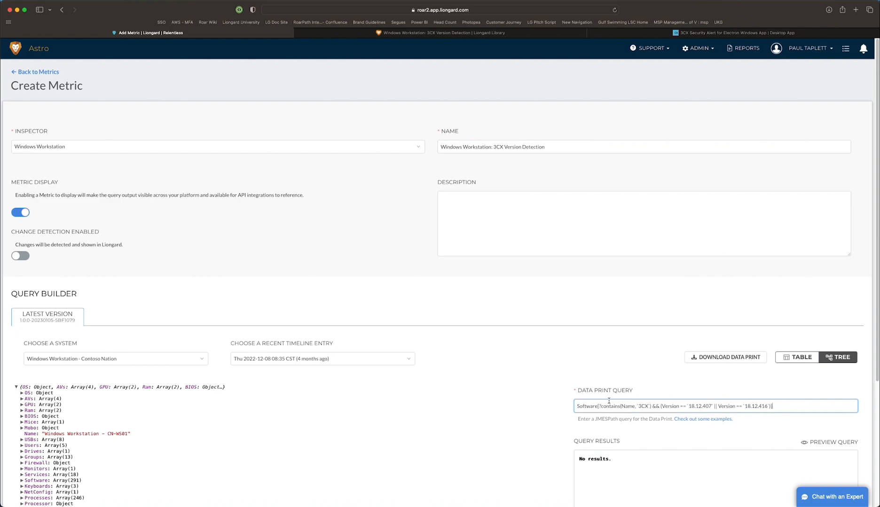
scroll(609, 401, "down", 2)
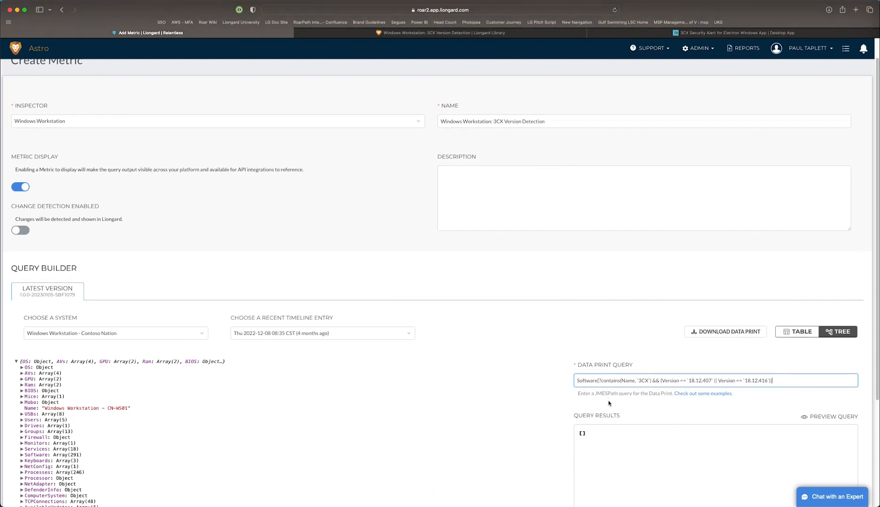
scroll(608, 403, "down", 1)
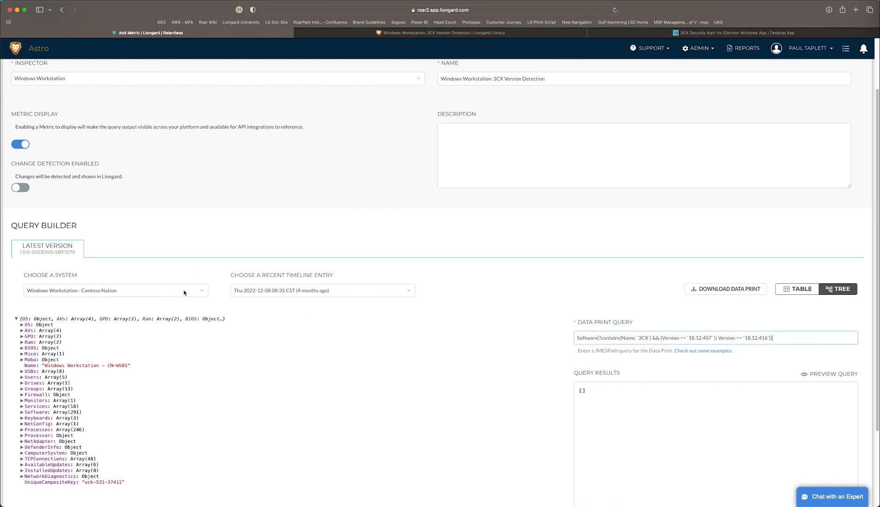
Test the query against the system "Windows Workstation - DELL7090" in the query builder.
left_click(200, 294)
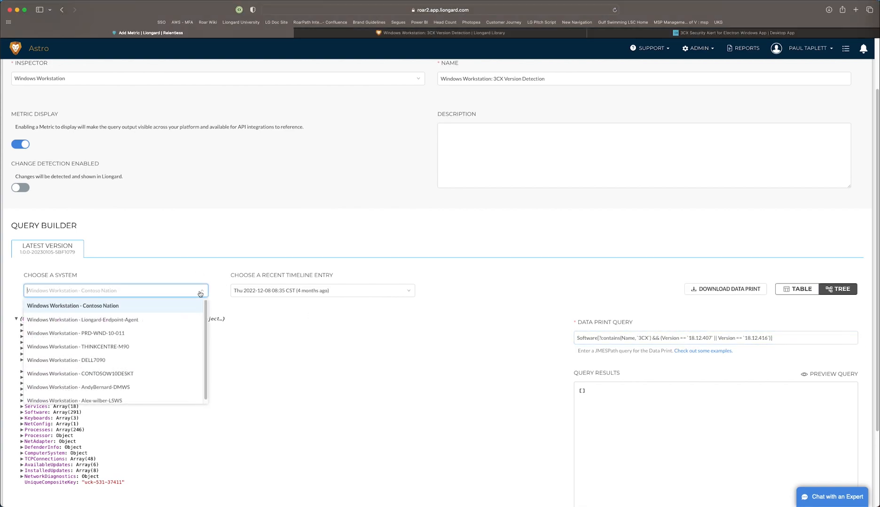
left_click(99, 360)
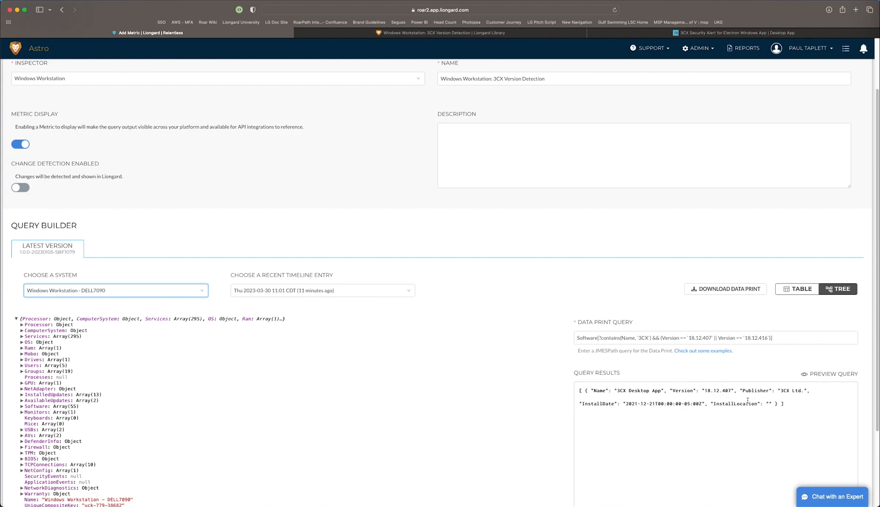
left_click(659, 343)
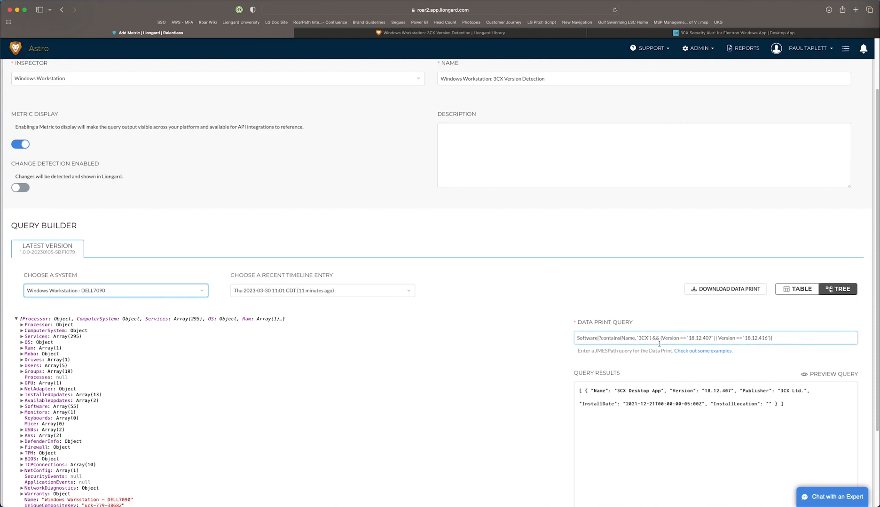
Enable change detection for the new metric and cancel its creation.
scroll(659, 344, "up", 1)
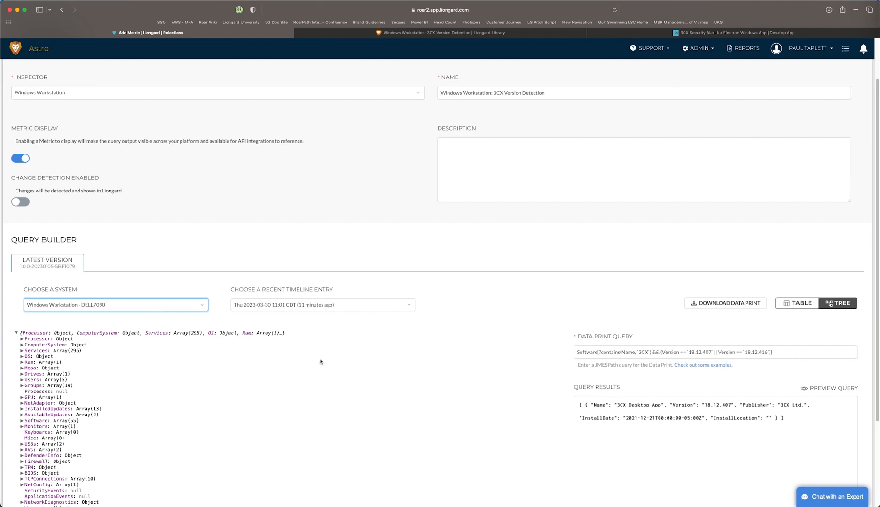
left_click(22, 203)
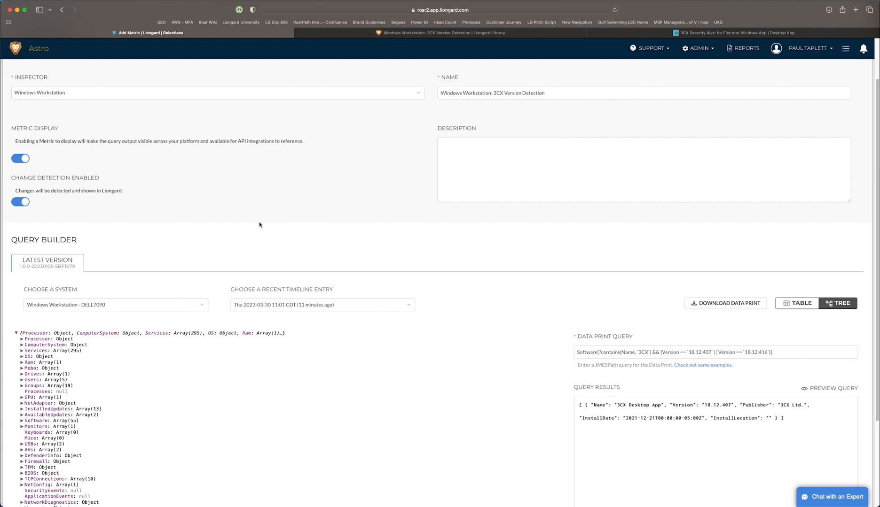
scroll(383, 252, "up", 2)
scroll(384, 252, "down", 1)
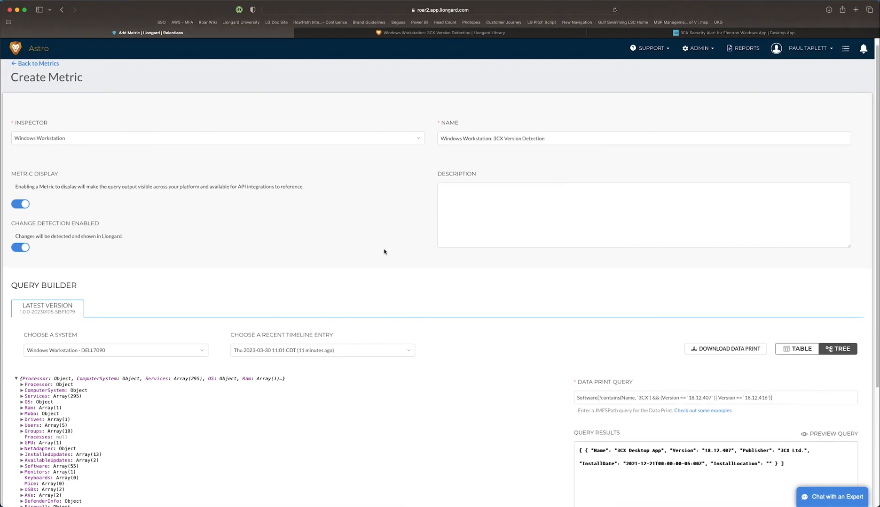
scroll(384, 252, "down", 6)
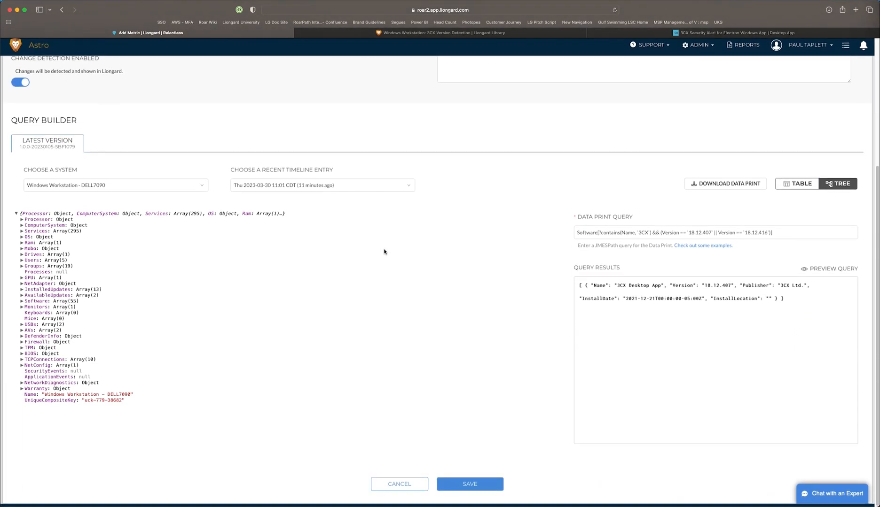
left_click(394, 487)
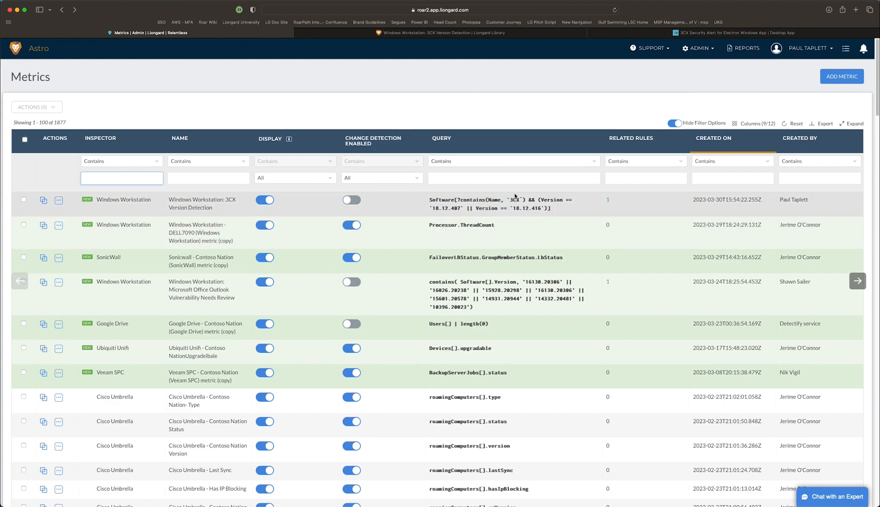
Open the actionable alert rule "Windows Workstation | 3CX Version Detected [Vulnerability]" for editing.
left_click(698, 50)
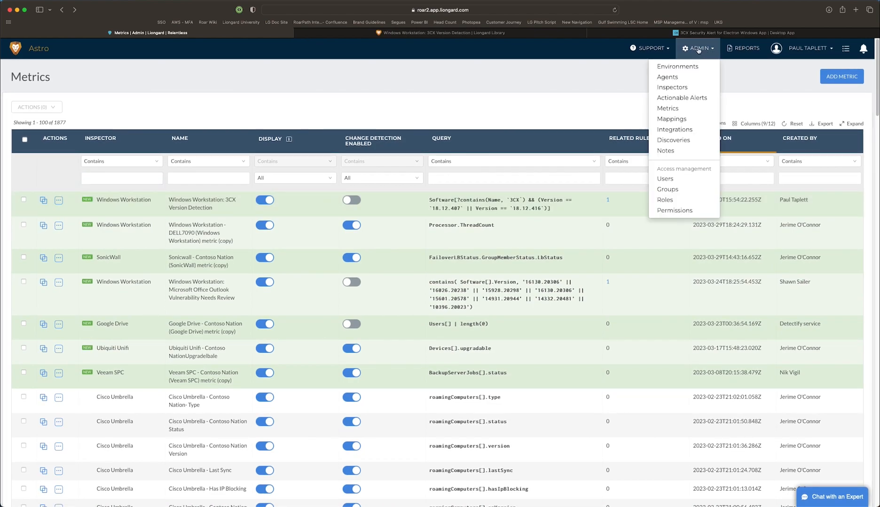
left_click(685, 98)
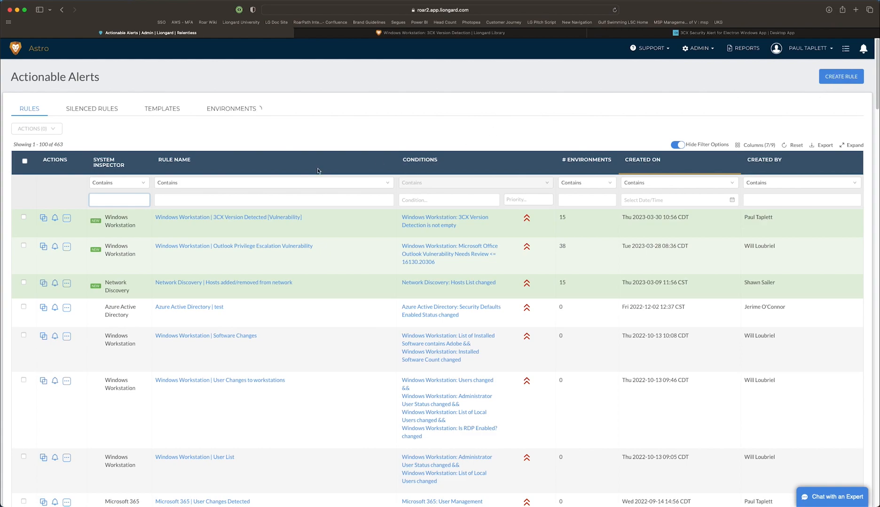
left_click(65, 223)
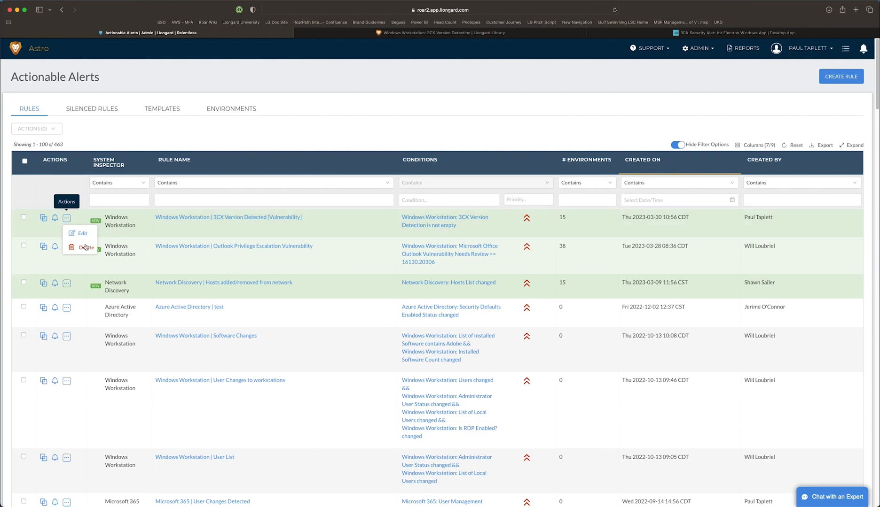
left_click(83, 234)
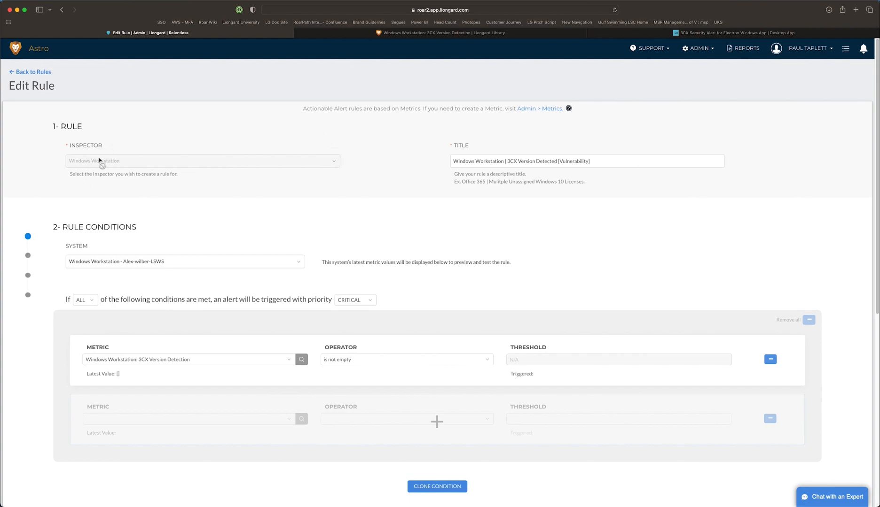
Set the rule condition to the metric "Windows Workstation: 3CX Version Detection" with the operator "is not empty".
left_click(501, 160)
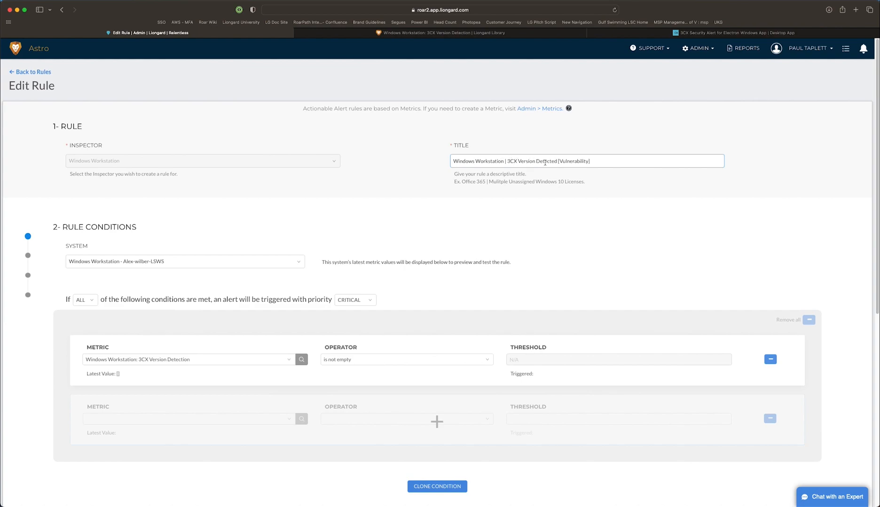
left_click_drag(566, 160, 584, 159)
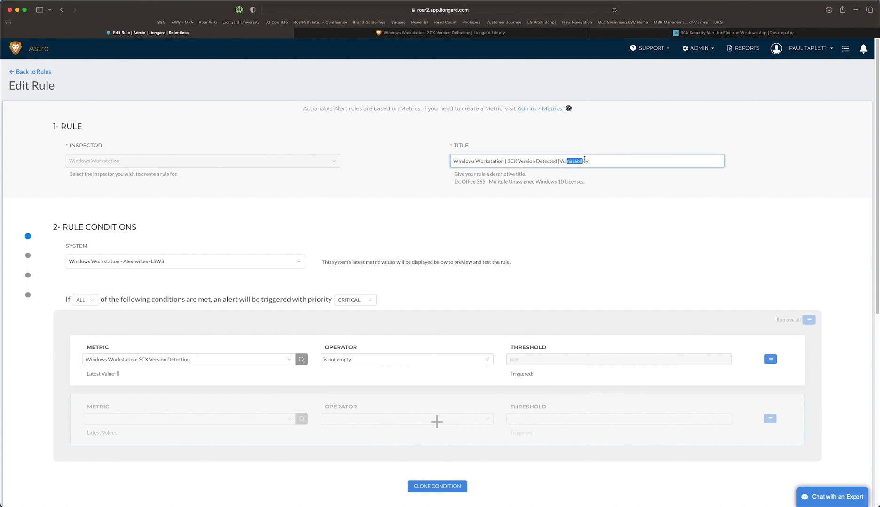
scroll(232, 248, "down", 3)
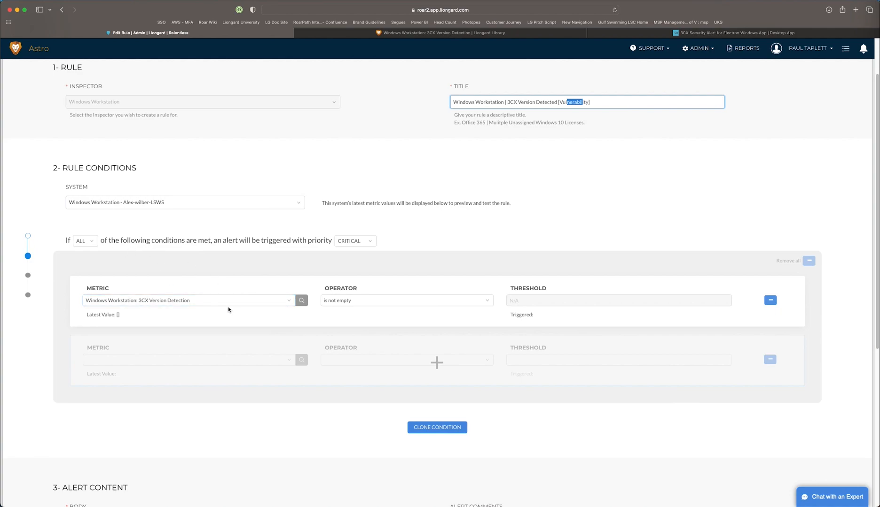
scroll(230, 307, "down", 1)
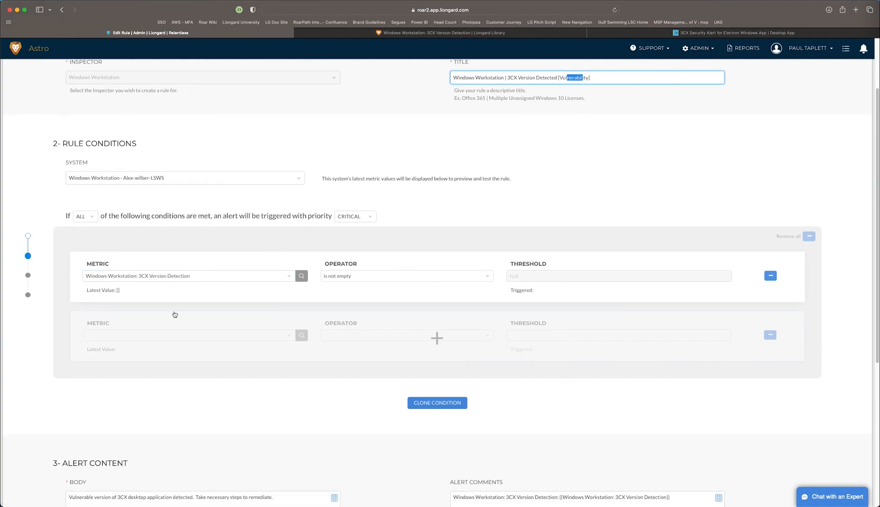
left_click(220, 279)
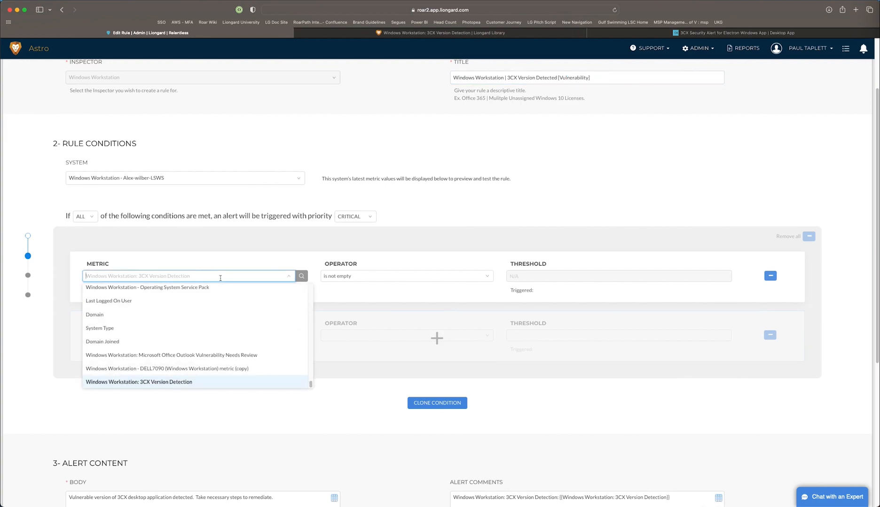
type("3cx")
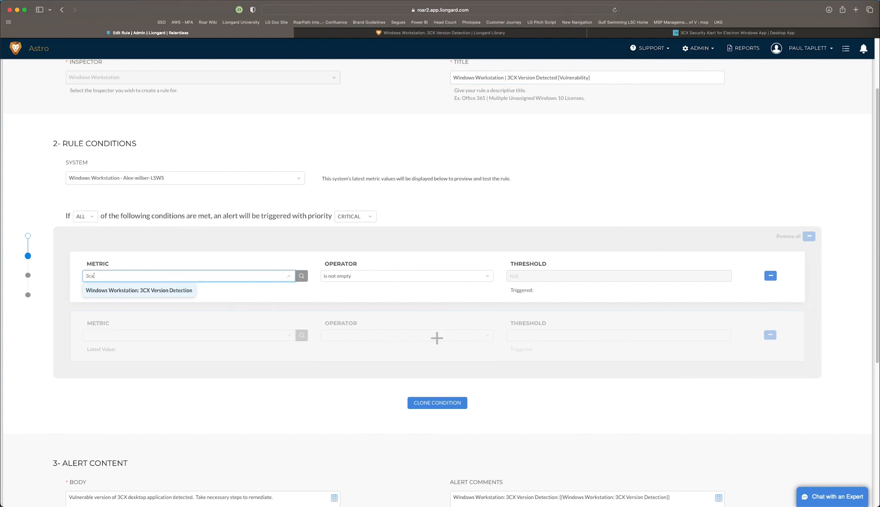
left_click(195, 291)
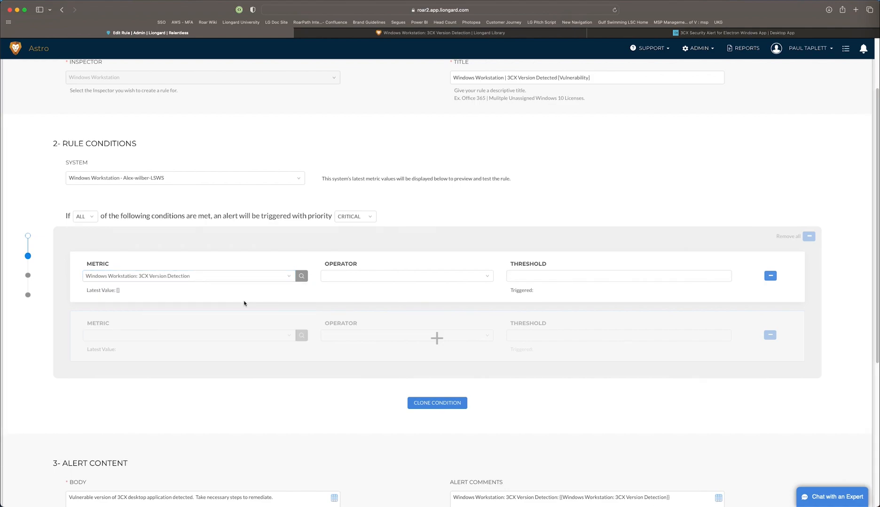
left_click(367, 281)
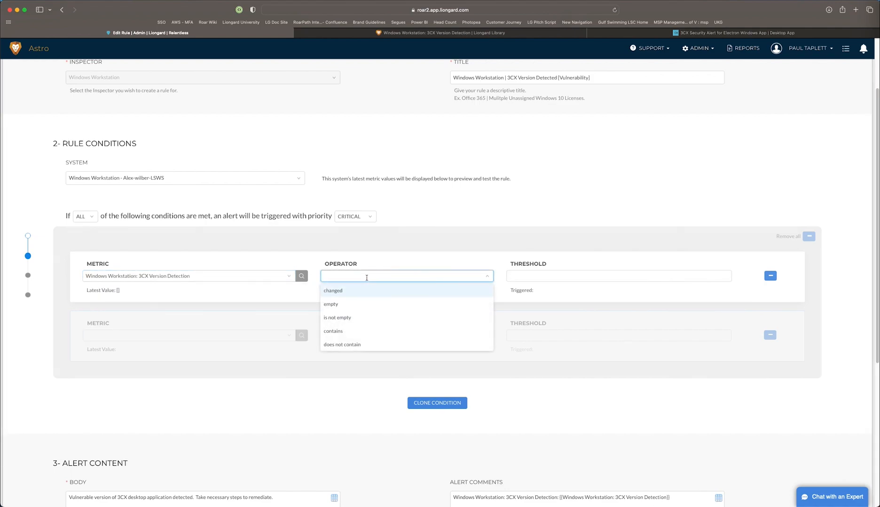
left_click(366, 321)
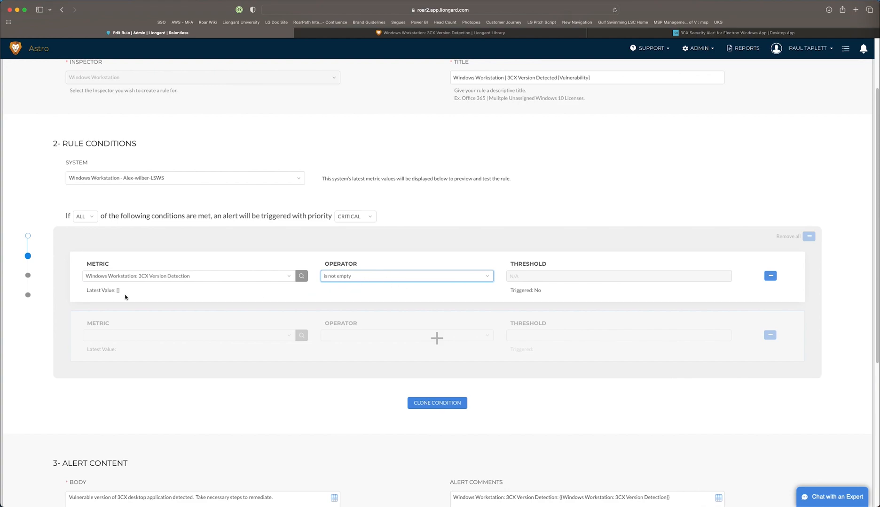
Test the rule condition against the system "Windows Workstation - DELL7090", reapplying the "is not empty" operator to refresh its triggered state.
left_click(202, 179)
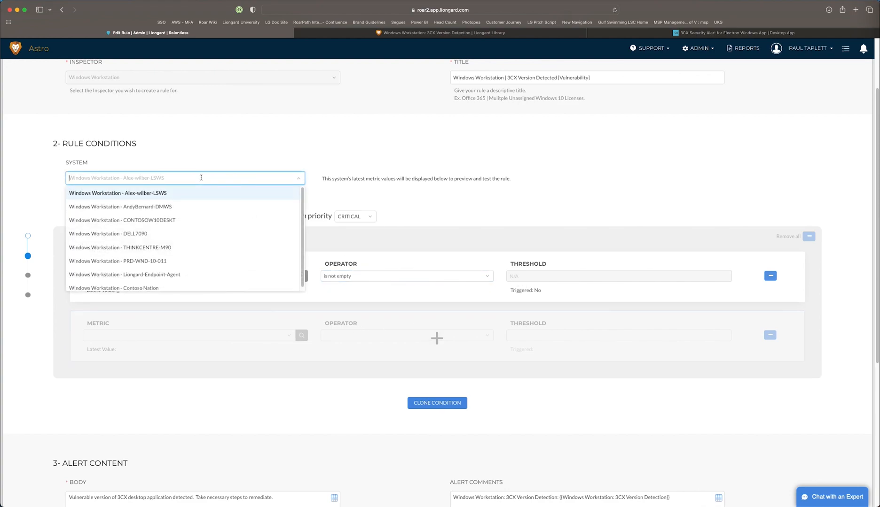
left_click(135, 235)
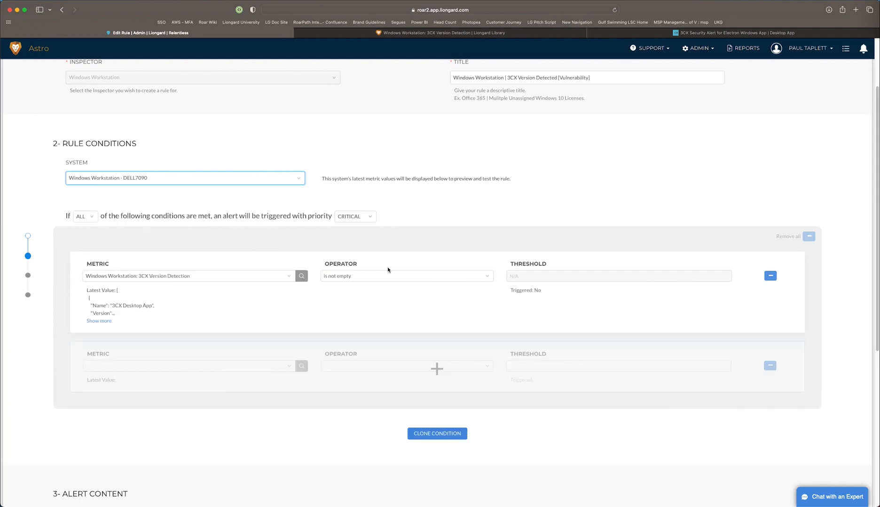
left_click(462, 279)
left_click(357, 318)
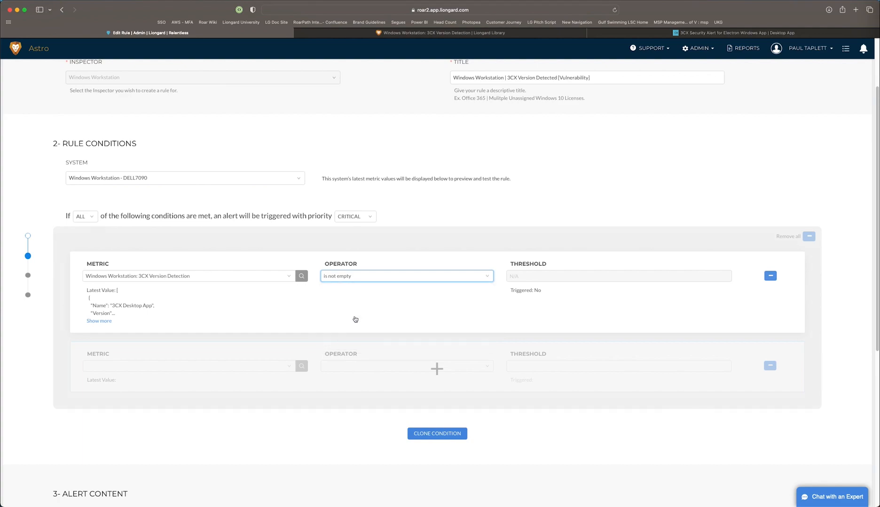
left_click(372, 277)
left_click(371, 277)
left_click_drag(513, 291, 560, 291)
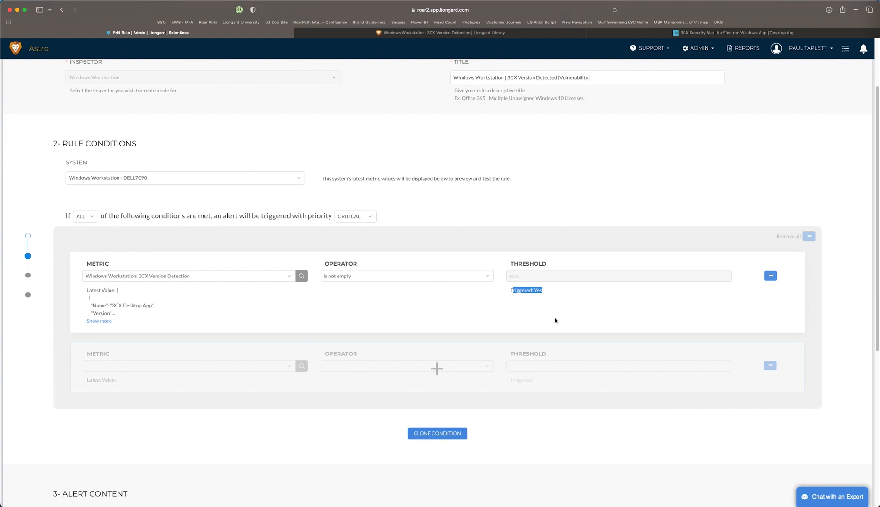
Review the alert body, select the "Windows Workstation: 3CX Version Detection" metric for the alert comments, and cancel the selection.
scroll(538, 290, "down", 1)
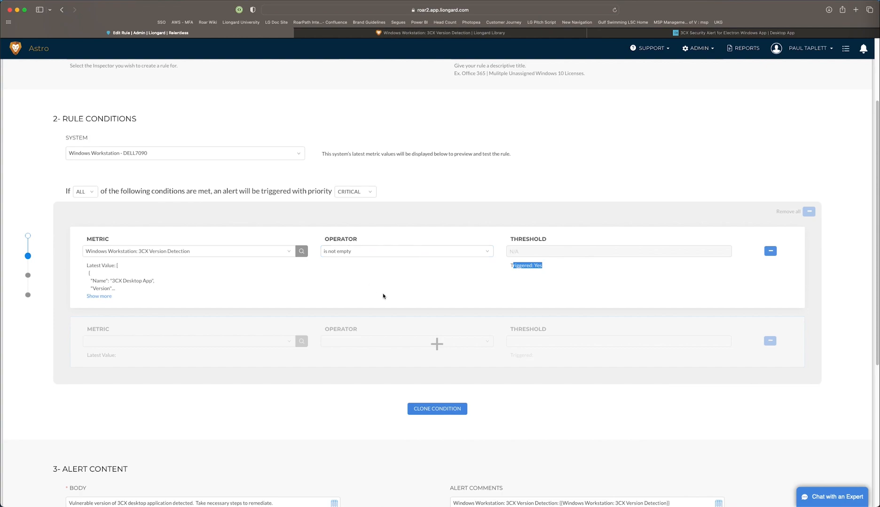
scroll(383, 294, "down", 6)
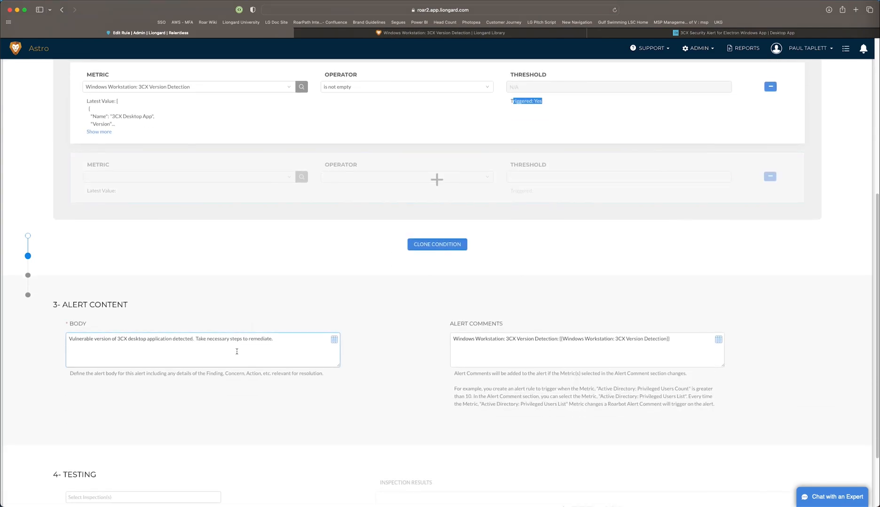
triple_click(220, 342)
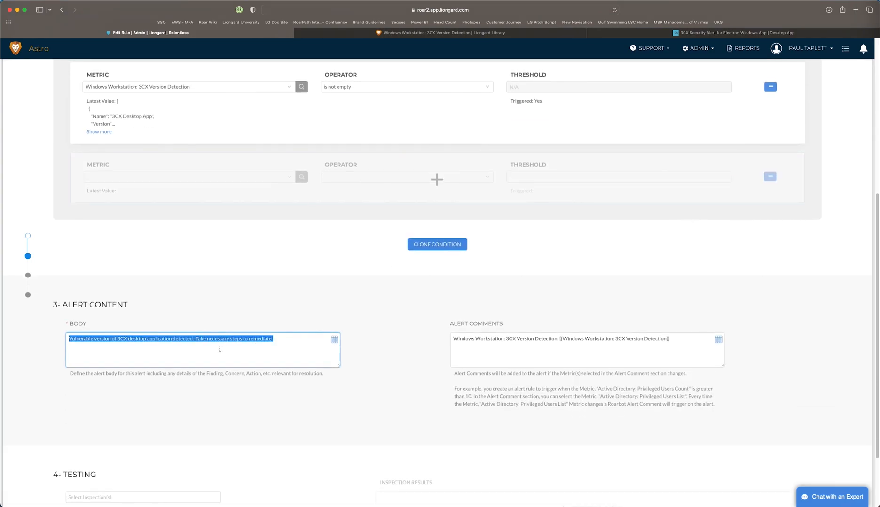
left_click(218, 352)
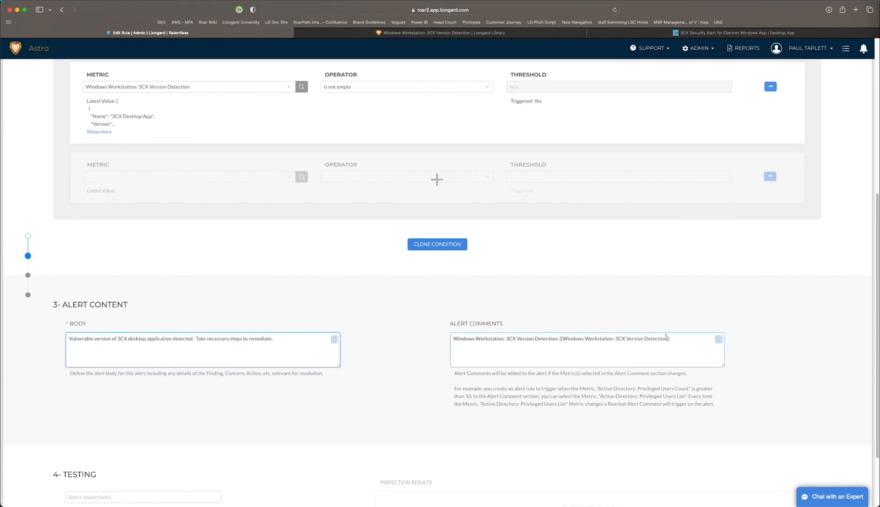
left_click(718, 339)
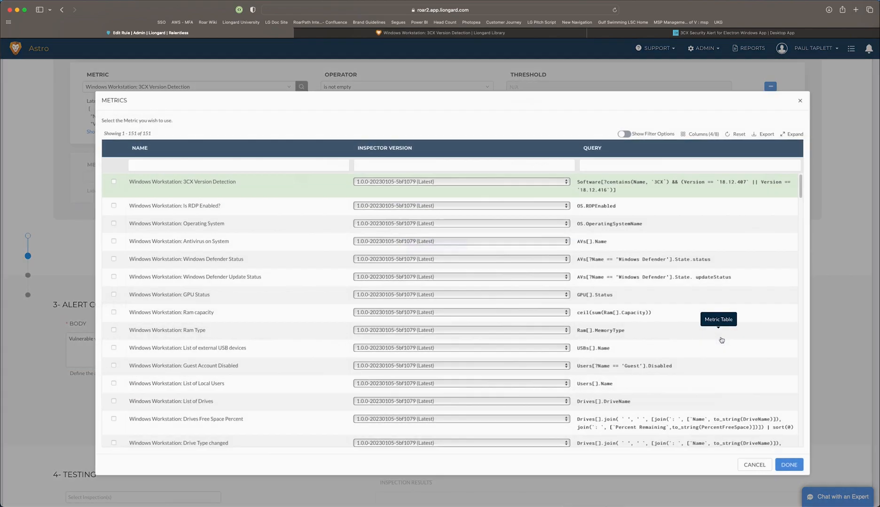
left_click(85, 175)
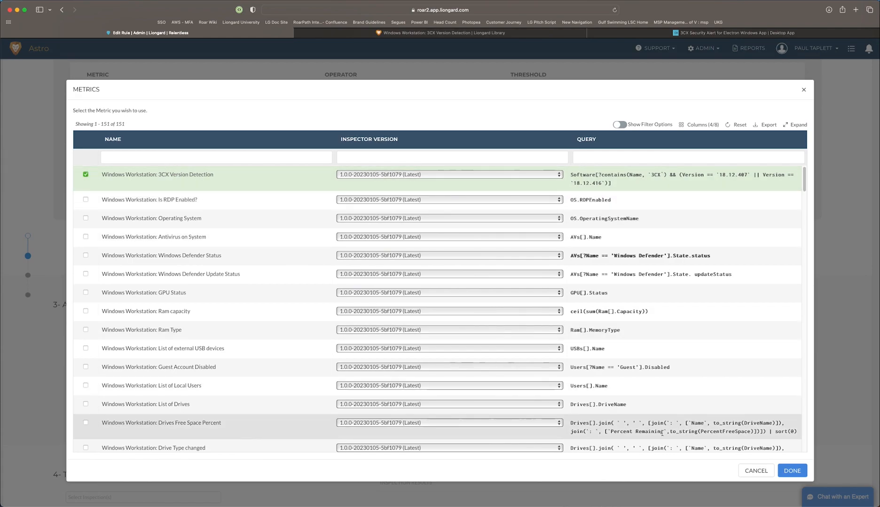
left_click(754, 471)
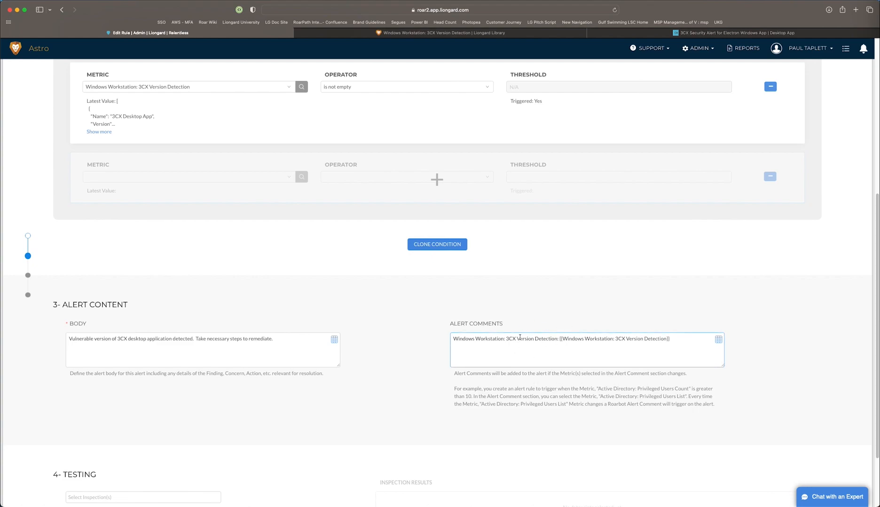
Review the rule's conditions, alert content and testing section, and cancel the rule edit.
scroll(520, 337, "up", 1)
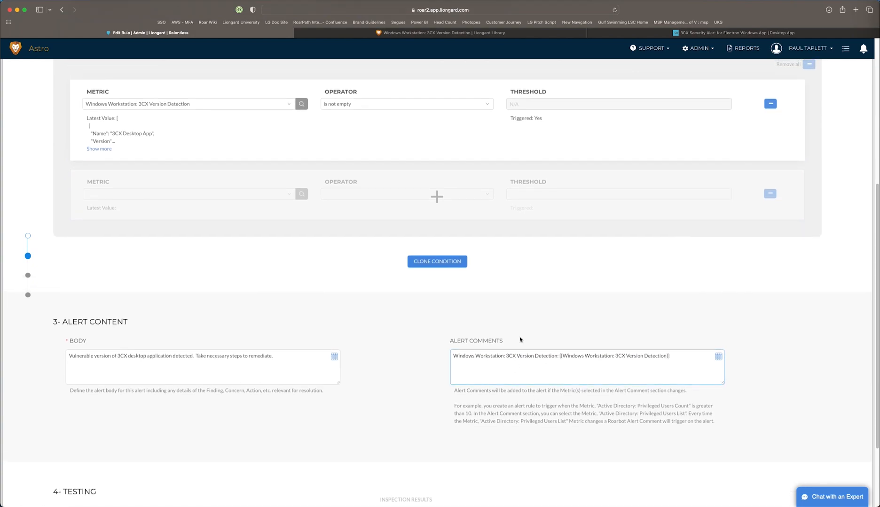
scroll(520, 338, "up", 5)
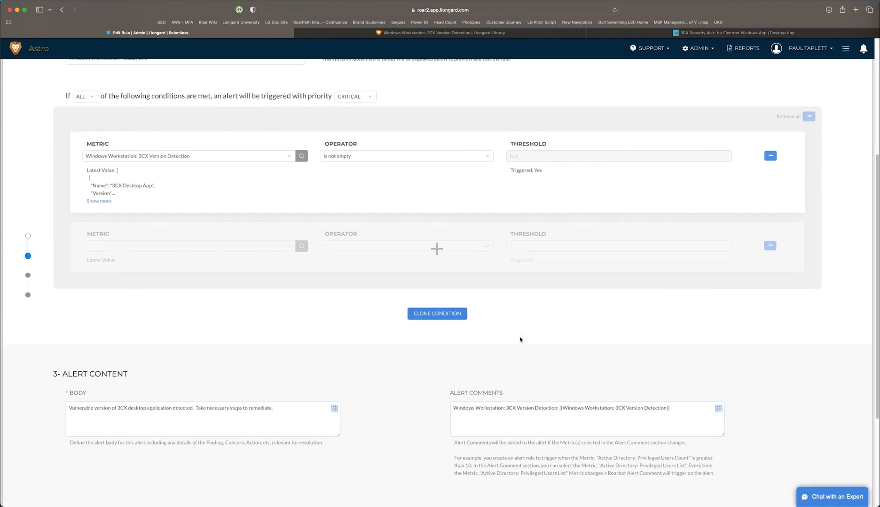
scroll(519, 337, "up", 6)
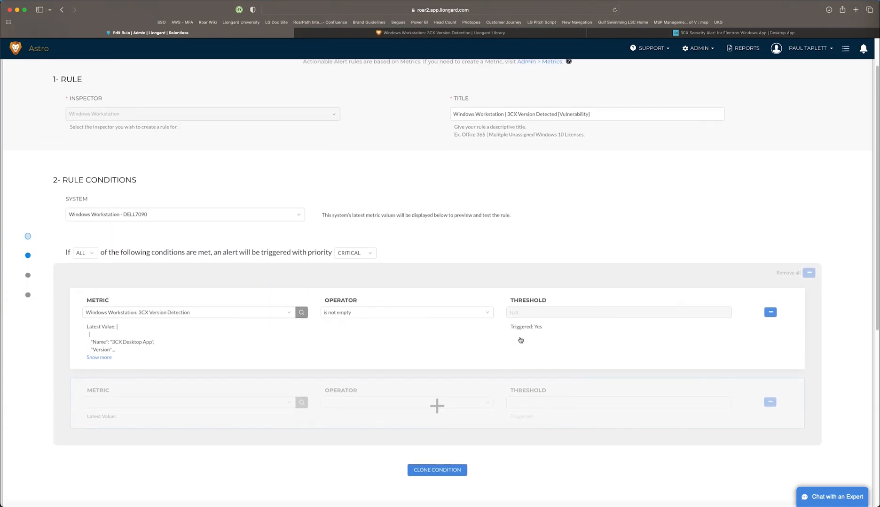
scroll(519, 337, "down", 15)
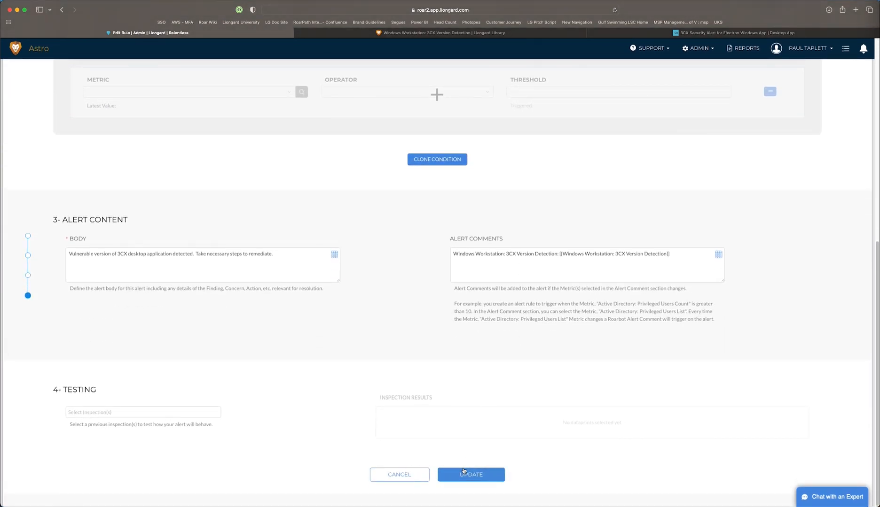
left_click(391, 476)
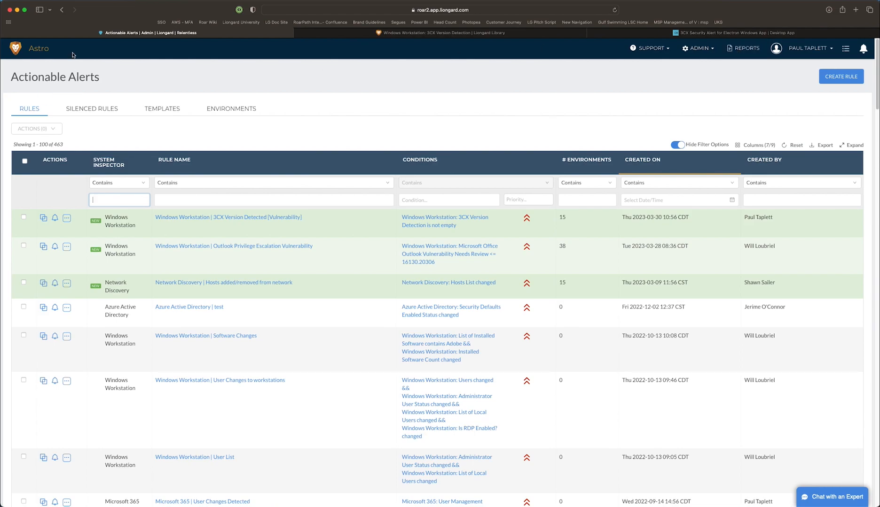
Filter the dashboard's open alerts by title "3cx" and open the alert for "Windows Workstation - THINKCENTRE-M90".
left_click(35, 51)
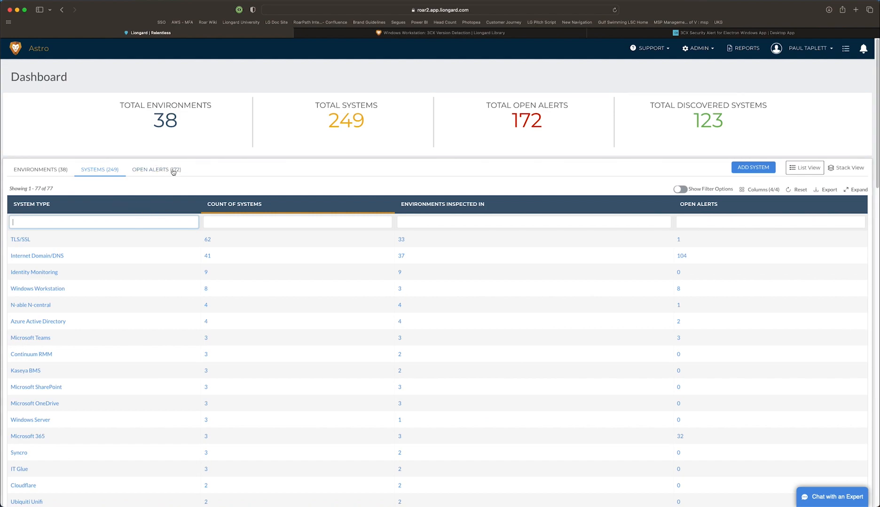
left_click(152, 171)
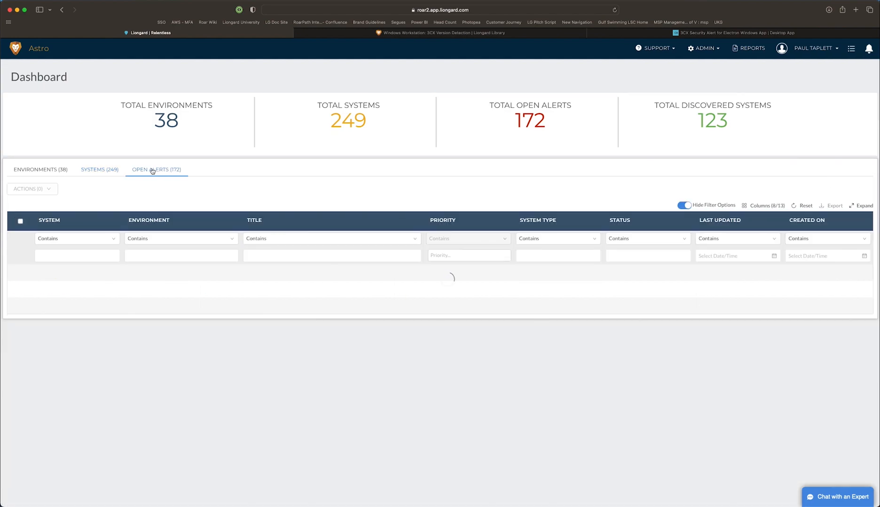
left_click(303, 255)
type("3cx")
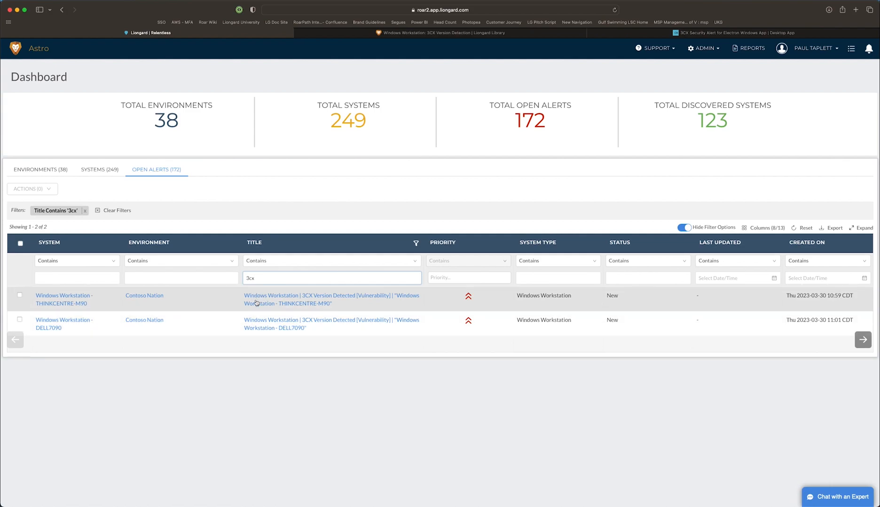
left_click(310, 304)
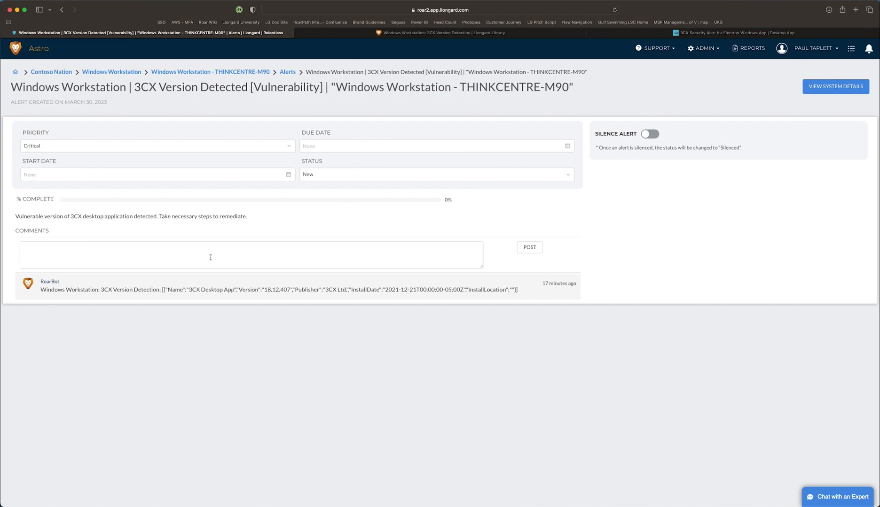
left_click(187, 266)
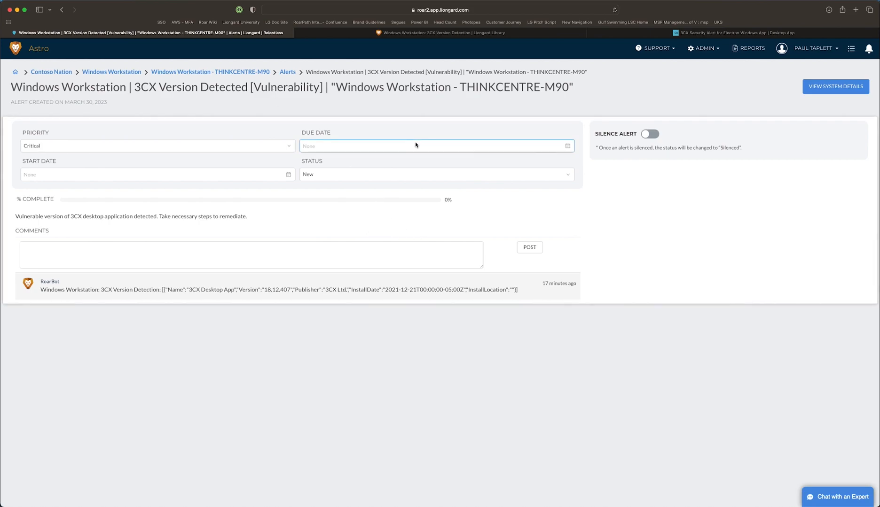
Start a one-time report named "3CX Version Audit" in the report builder.
left_click(746, 52)
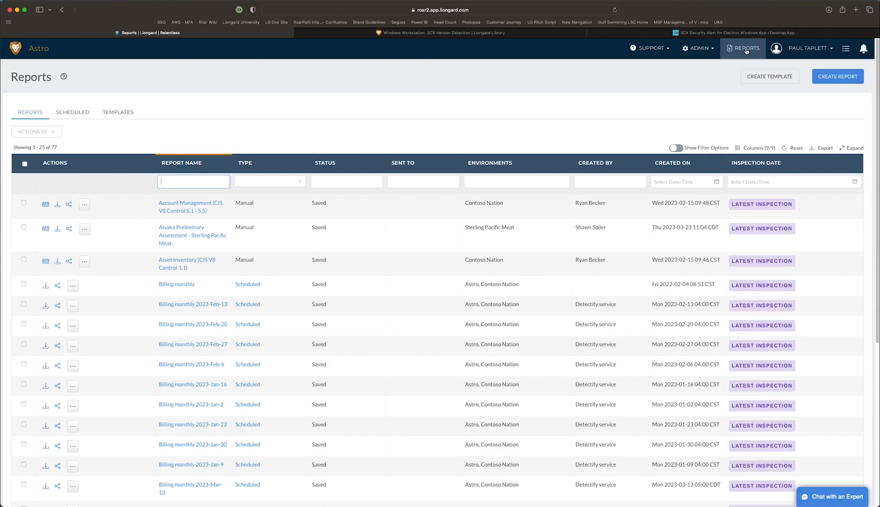
left_click(845, 79)
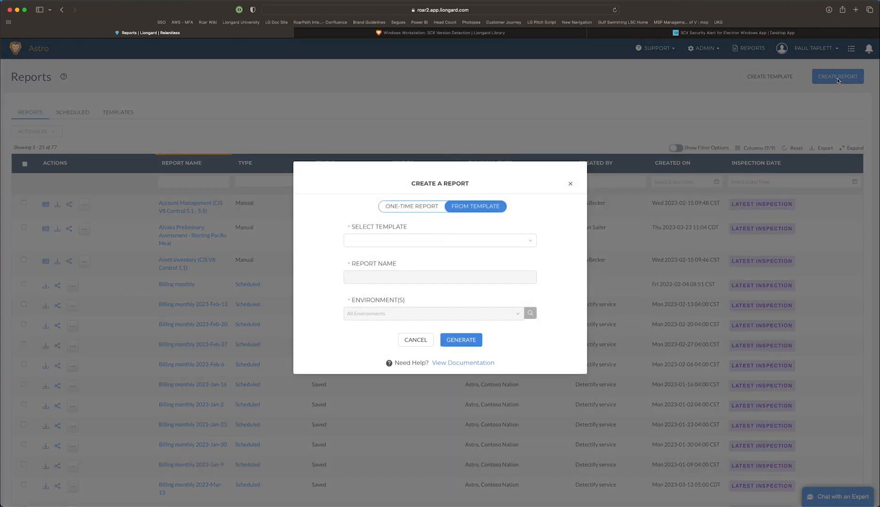
left_click(412, 207)
left_click(395, 269)
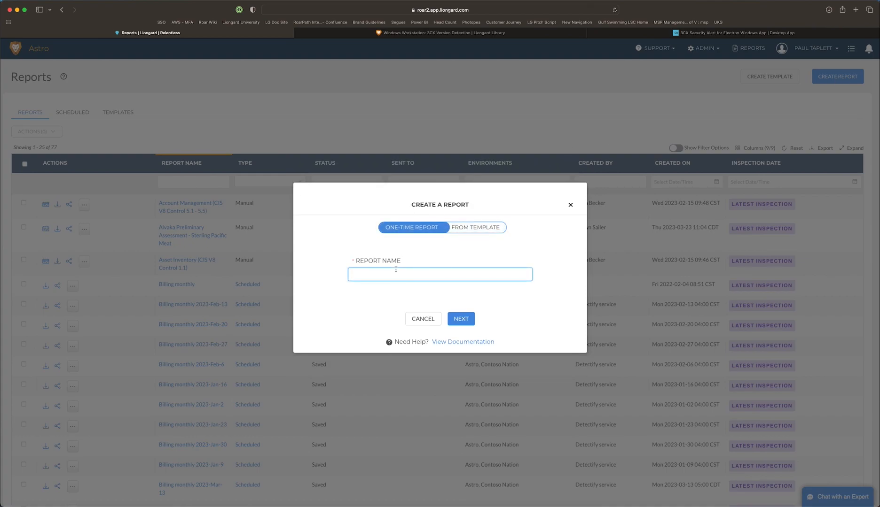
type("3CX Version Audit")
left_click(462, 319)
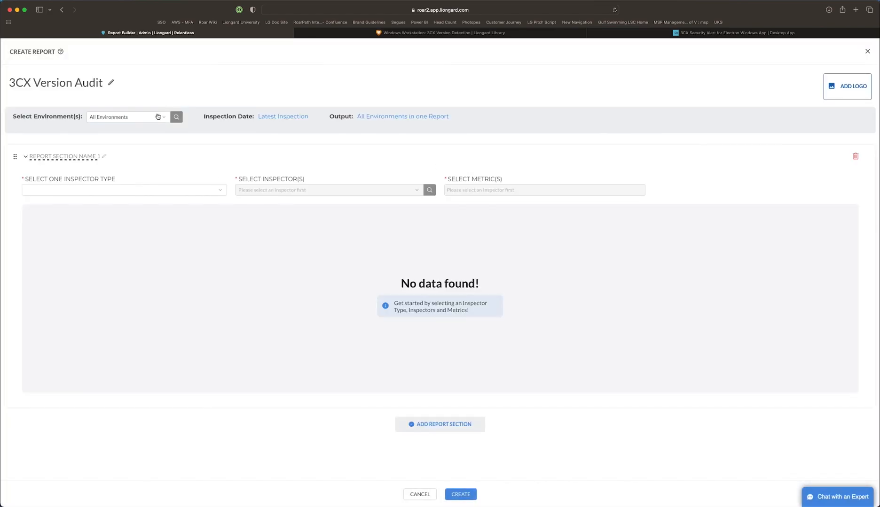
Keep All Environments as the report's scope and set the first section's inspector type to Windows Workstation.
left_click(157, 116)
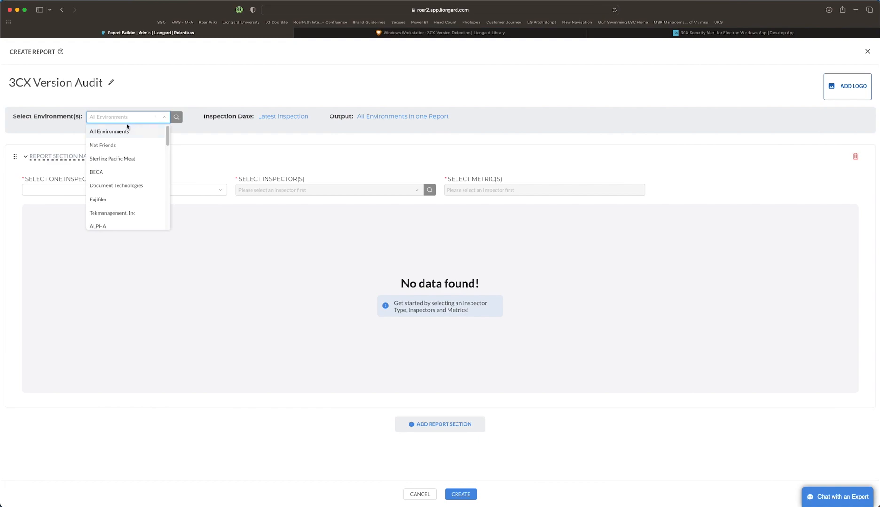
left_click(218, 147)
left_click(123, 190)
type("q")
key("BackSpace")
type("ws Work")
type("s")
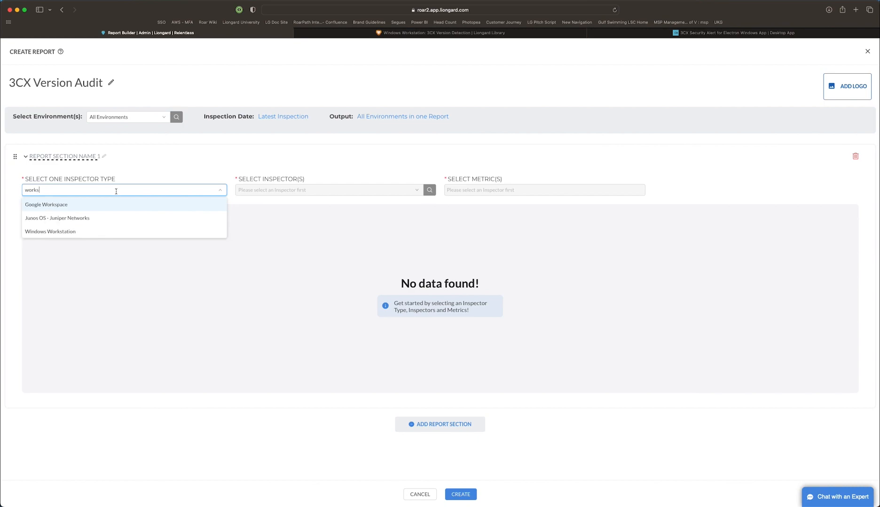
left_click(71, 232)
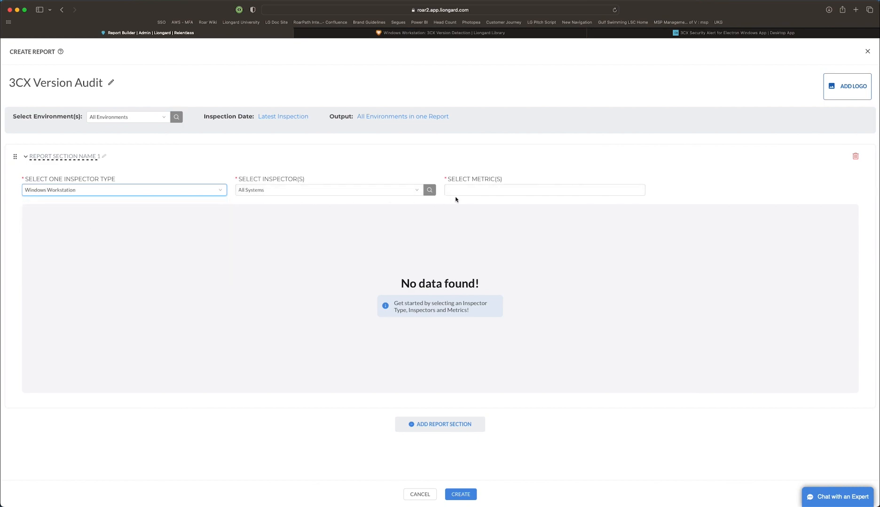
Add the "Windows Workstation: 3CX Version Detection" metric to the report section.
left_click(509, 190)
type("3cx")
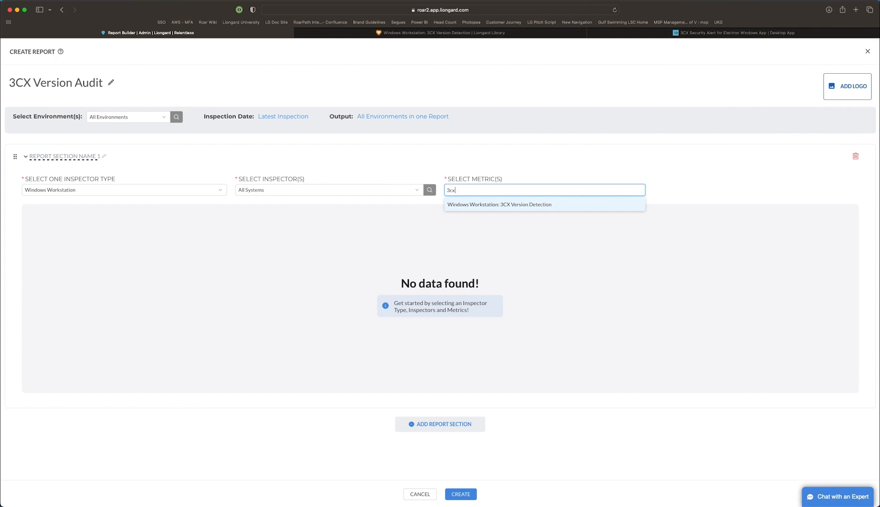
left_click(488, 204)
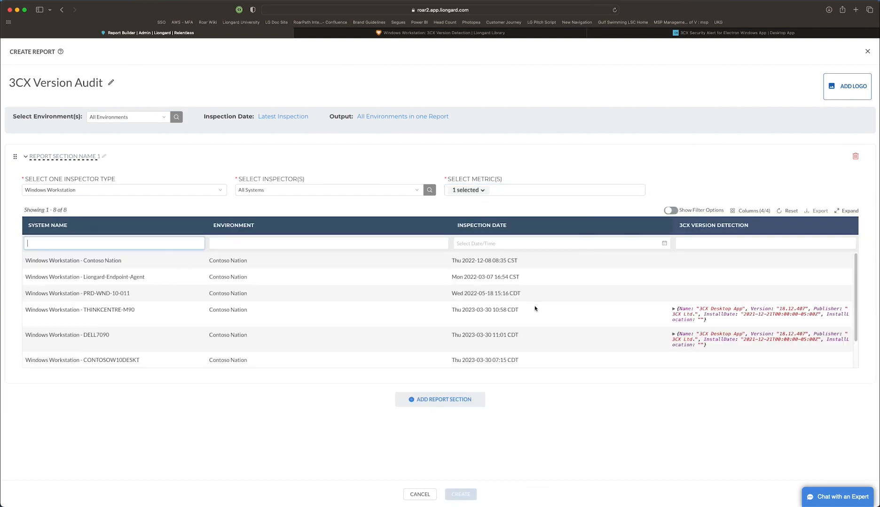
Sort the section by 3CX Version Detection so systems with the app come first, and create the report.
left_click(688, 227)
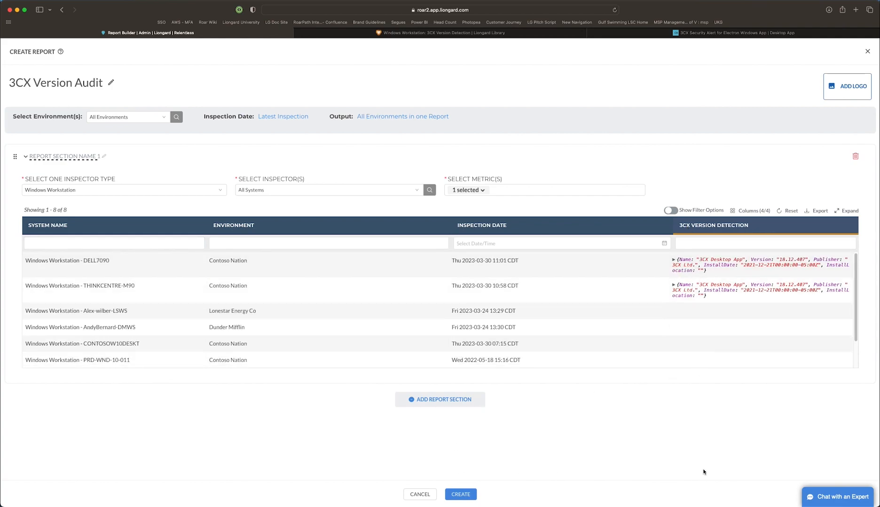
left_click(453, 495)
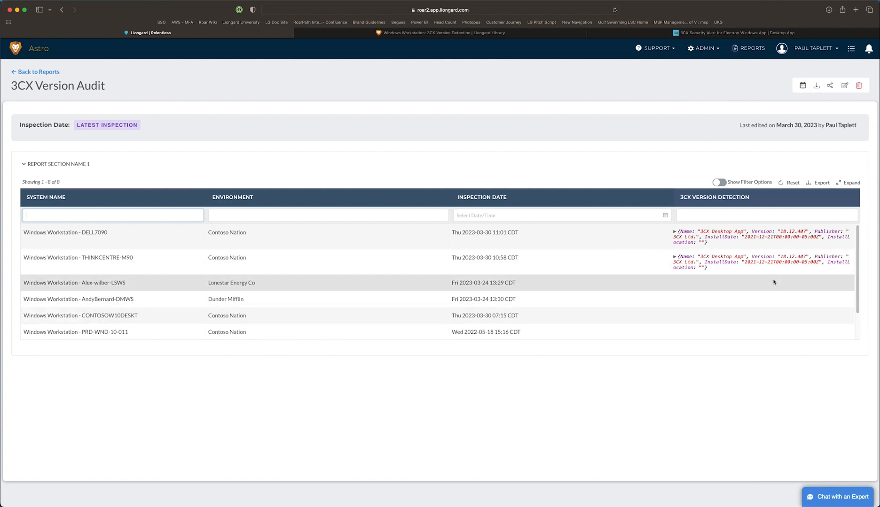
Download the 3CX Version Audit report as a PDF and as an Excel file.
left_click(818, 87)
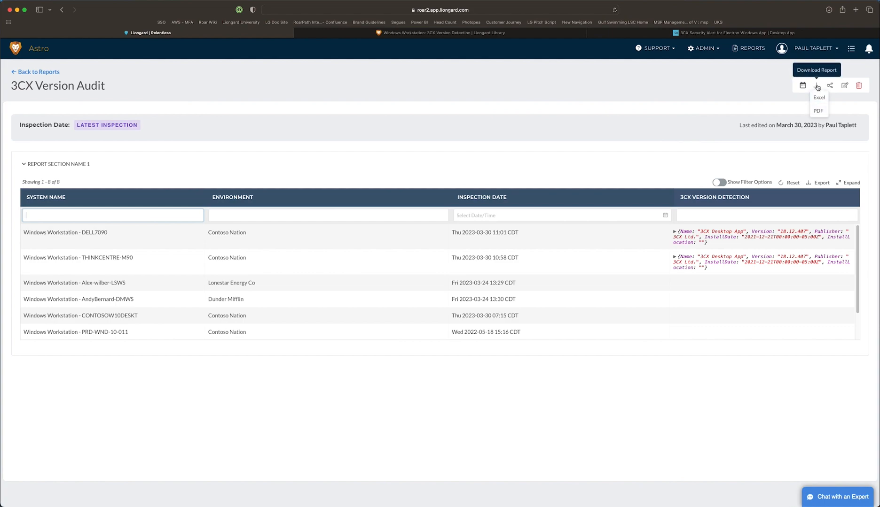
left_click(818, 111)
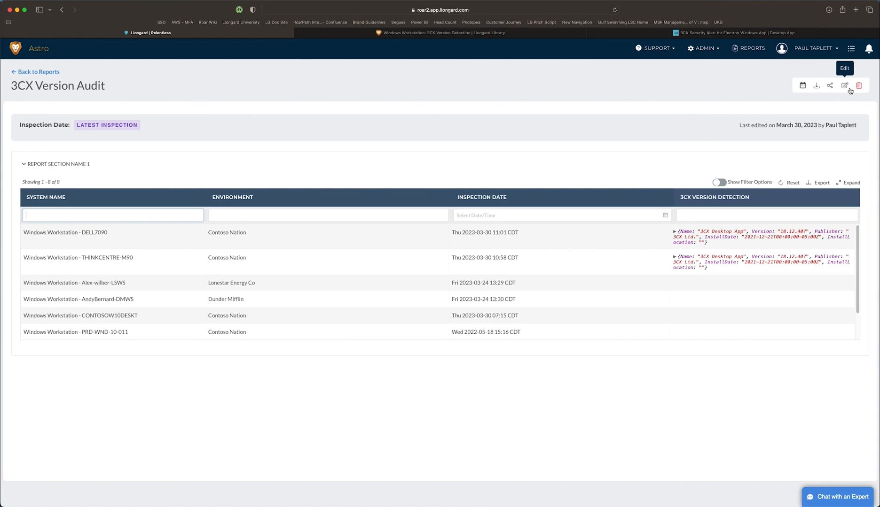
left_click(816, 86)
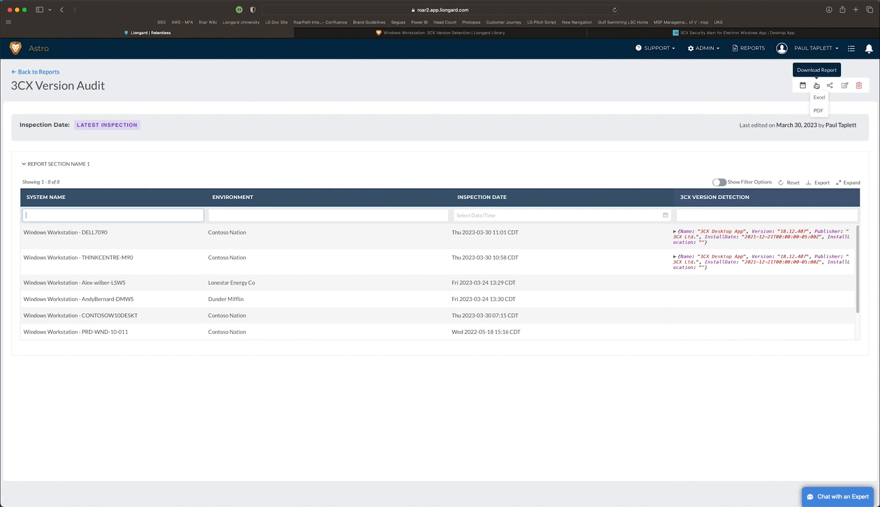
left_click(817, 100)
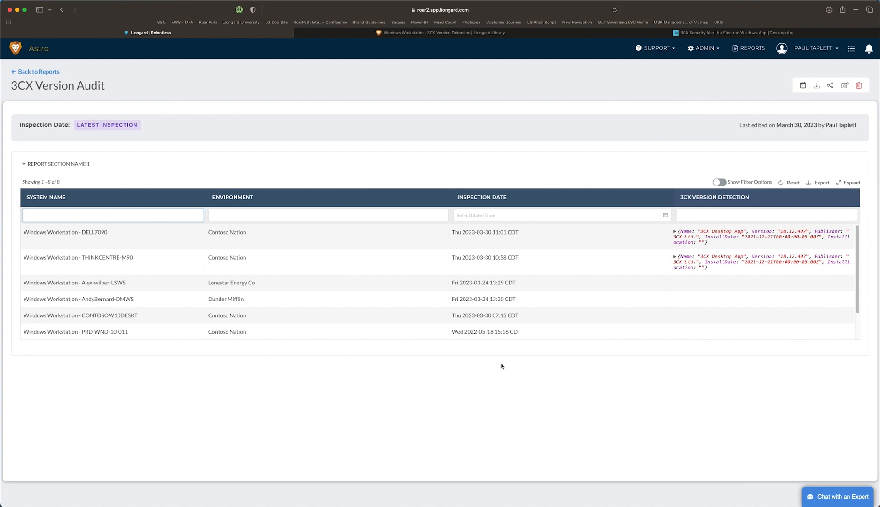
Open the support chat with an expert.
left_click(833, 501)
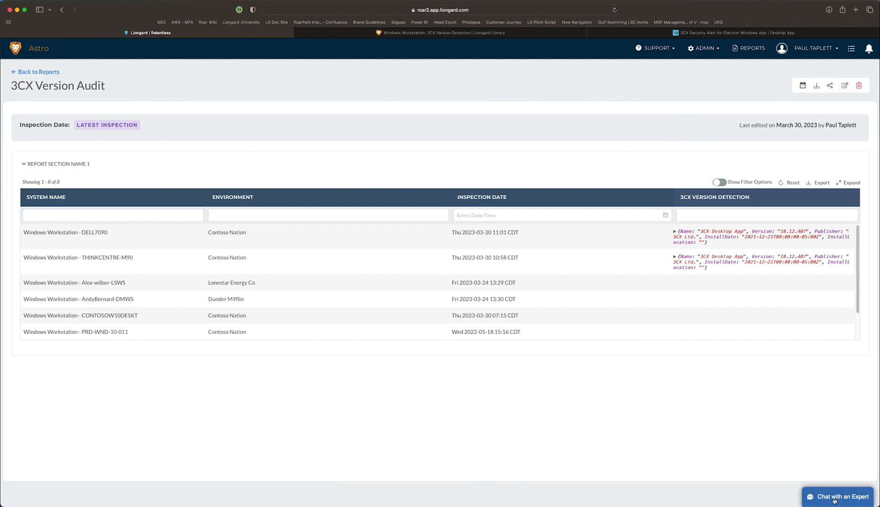